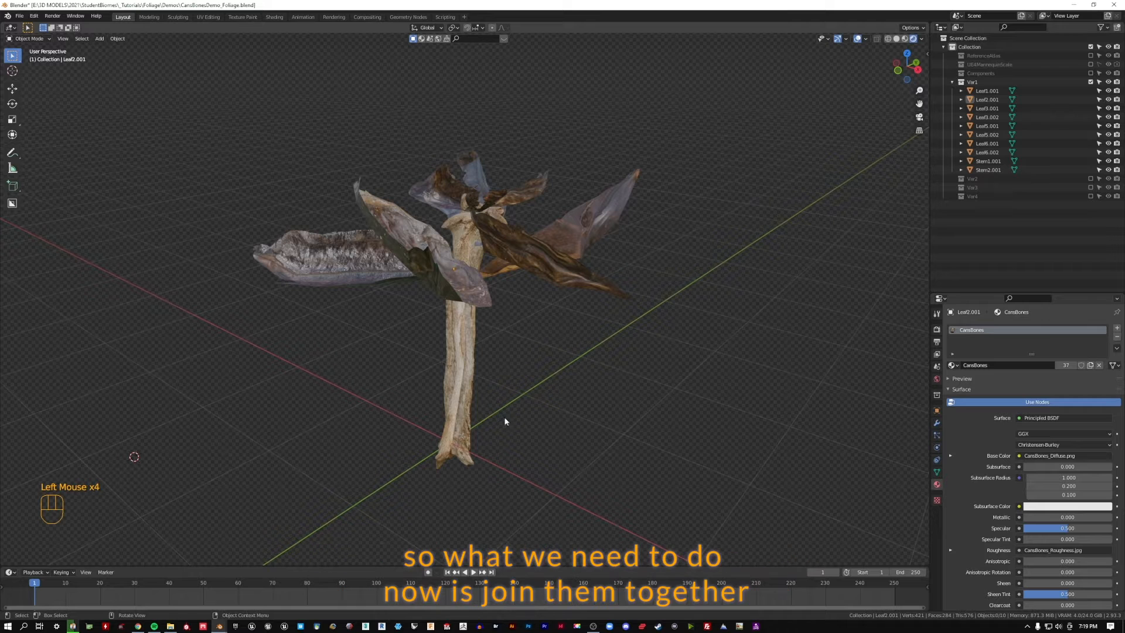
- Join all leaf and stem objects of the Var1 collection into one mesh, with the stem as the active object
{"action": "left_click", "coordinate": [470, 368]}
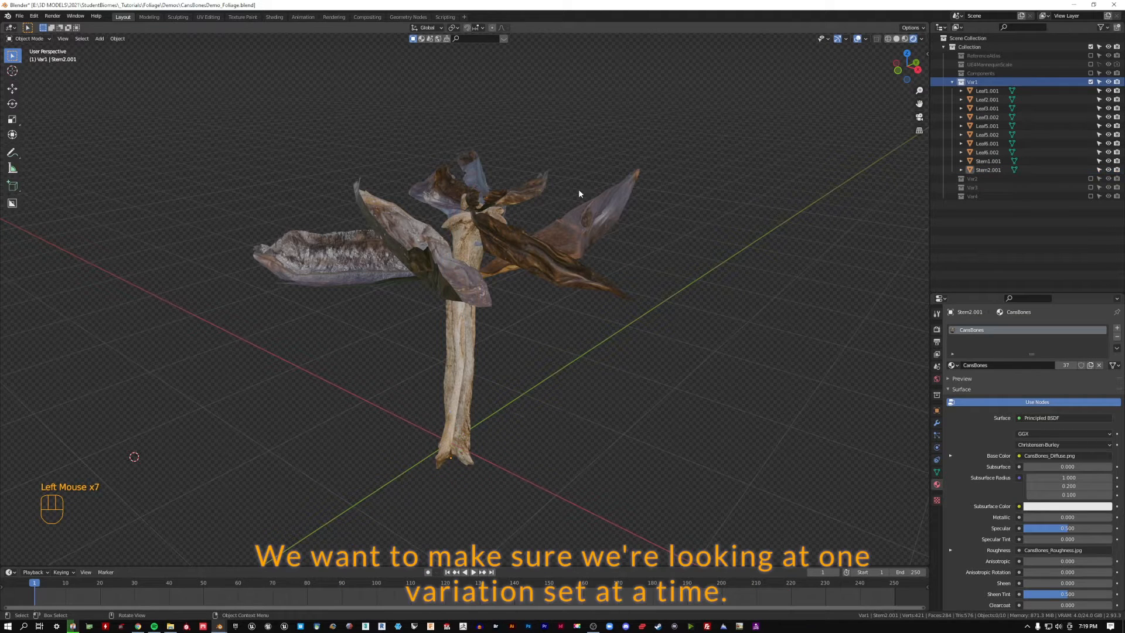
{"action": "left_click", "coordinate": [980, 83]}
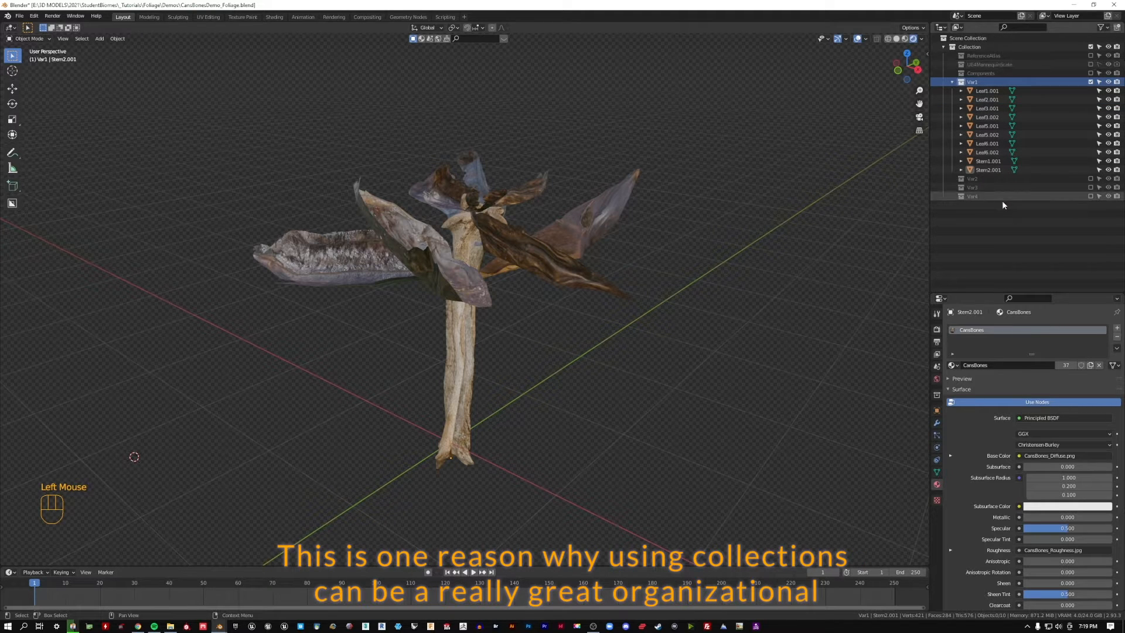
{"action": "middle_click_drag", "start_coordinate": [354, 211], "coordinate": [439, 171], "text": "shift"}
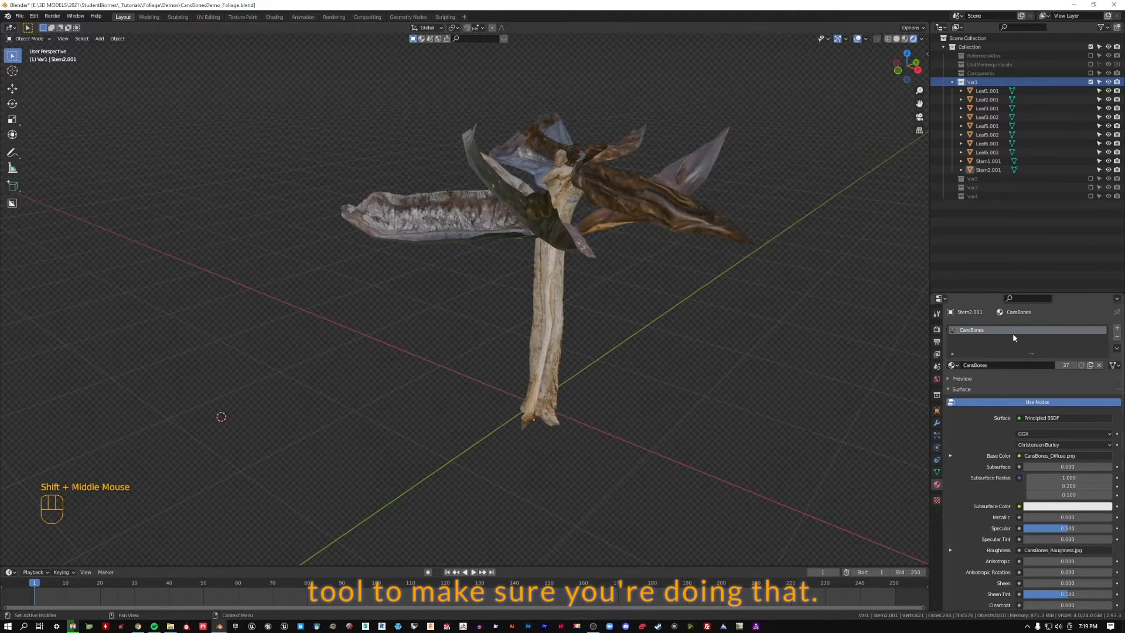
{"action": "left_click", "coordinate": [566, 298]}
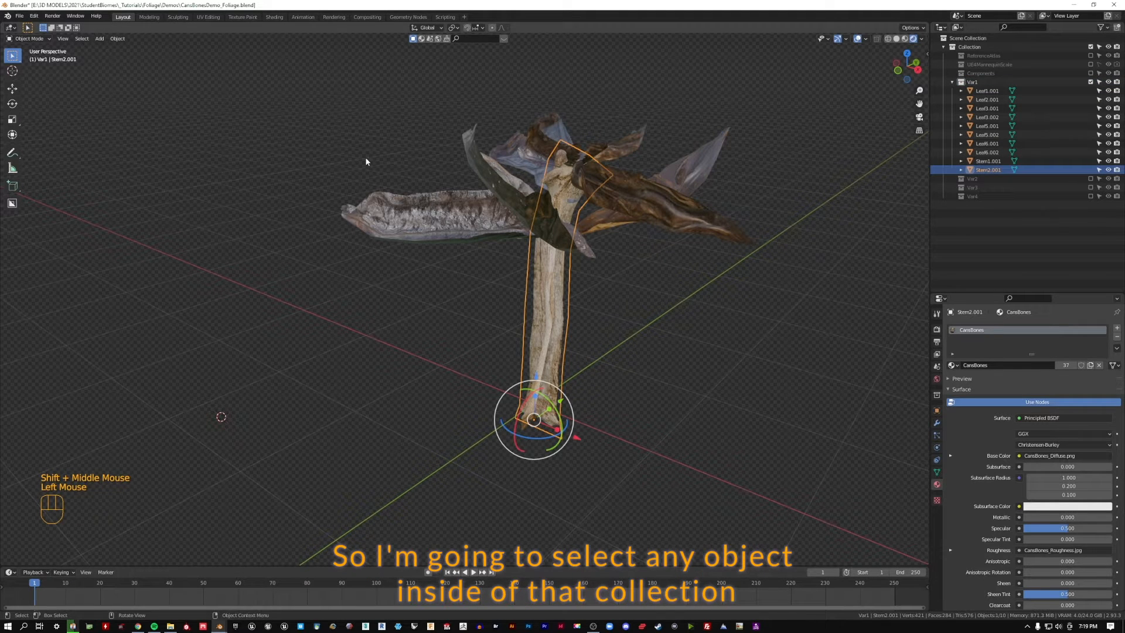
{"action": "middle_click_drag", "start_coordinate": [366, 162], "coordinate": [316, 170], "text": "shift"}
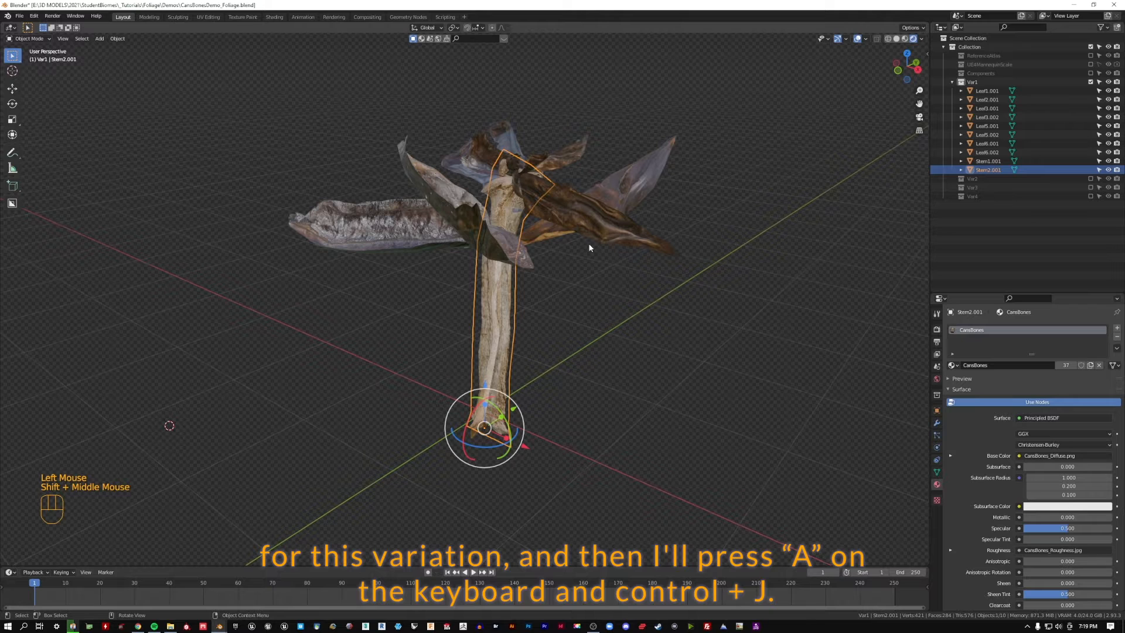
{"action": "key", "text": "a"}
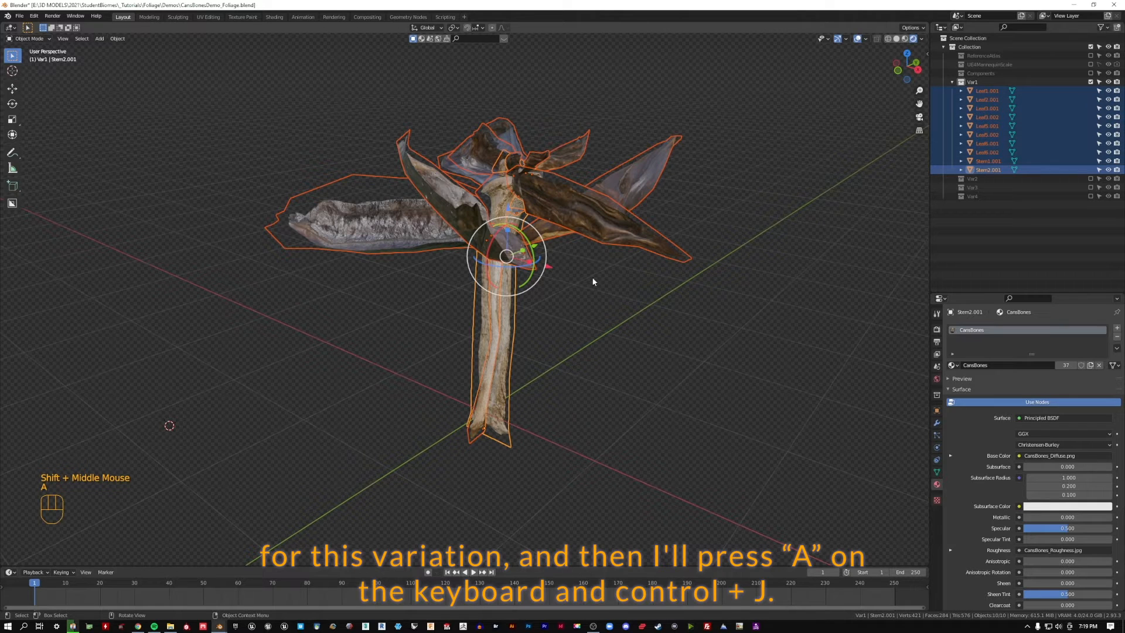
{"action": "key", "text": "ctrl+j"}
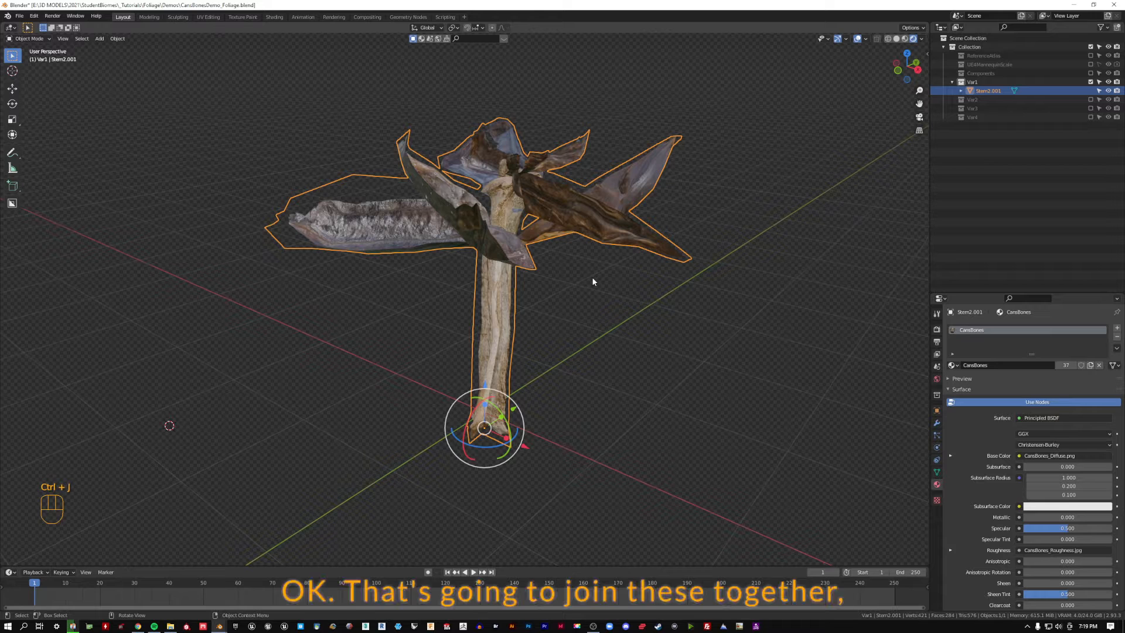
- Check the joined plant's geometry in Edit Mode with solid shading, and return to Object Mode with Material Preview shading
{"action": "left_click", "coordinate": [620, 325]}
{"action": "left_click", "coordinate": [485, 323]}
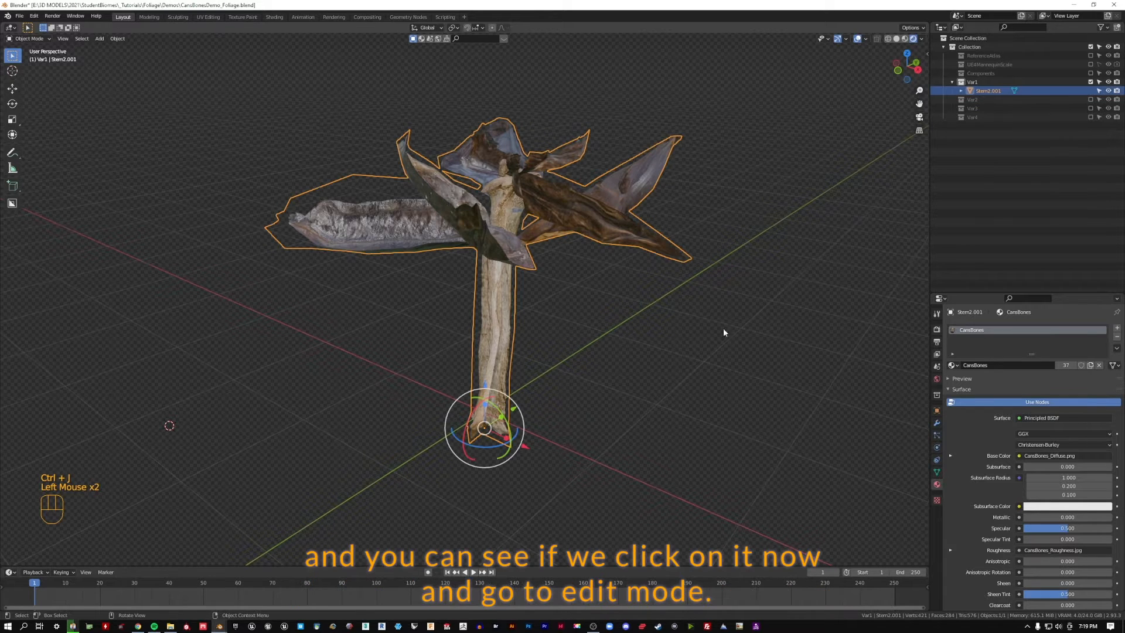
{"action": "key", "text": "Tab"}
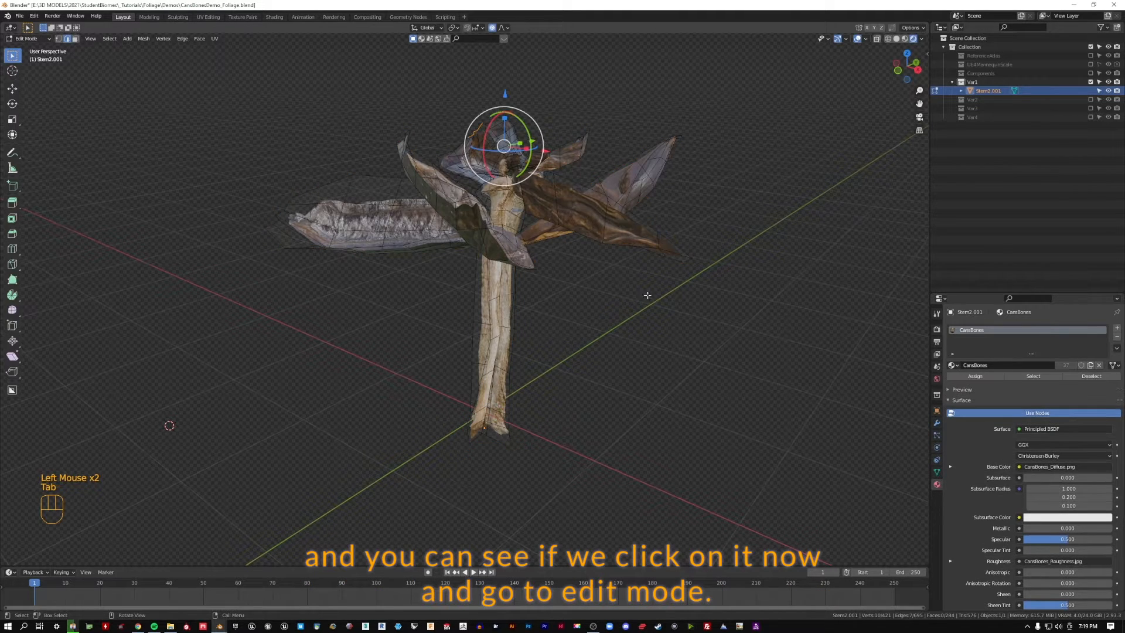
{"action": "middle_click_drag", "start_coordinate": [648, 295], "coordinate": [824, 315]}
{"action": "left_click", "coordinate": [897, 38]}
{"action": "mouse_move", "coordinate": [226, 349]}
{"action": "middle_mouse_down"}
{"action": "mouse_move", "coordinate": [293, 322]}
{"action": "mouse_move", "coordinate": [222, 358]}
{"action": "mouse_move", "coordinate": [457, 252]}
{"action": "mouse_move", "coordinate": [545, 321]}
{"action": "mouse_move", "coordinate": [479, 327]}
{"action": "mouse_move", "coordinate": [520, 352]}
{"action": "mouse_move", "coordinate": [545, 287]}
{"action": "mouse_move", "coordinate": [527, 249]}
{"action": "mouse_move", "coordinate": [666, 244]}
{"action": "middle_mouse_up"}
{"action": "scroll", "coordinate": [545, 287], "scroll_direction": "down", "scroll_amount": 2}
{"action": "key", "text": "Tab"}
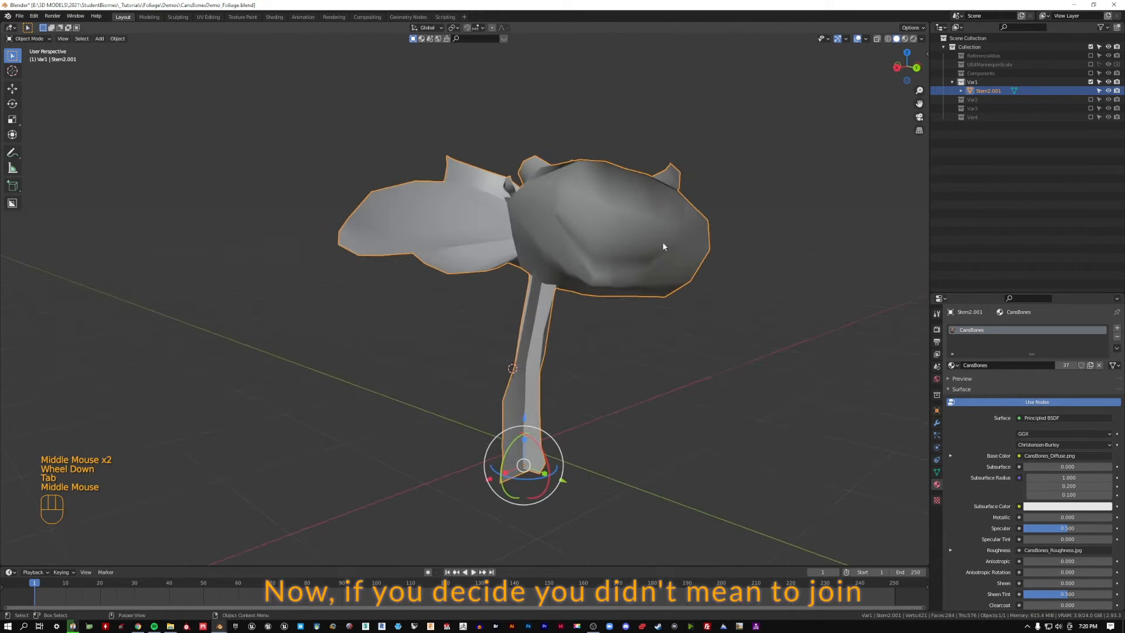
{"action": "left_click", "coordinate": [906, 39]}
{"action": "middle_click_drag", "start_coordinate": [592, 228], "coordinate": [722, 191]}
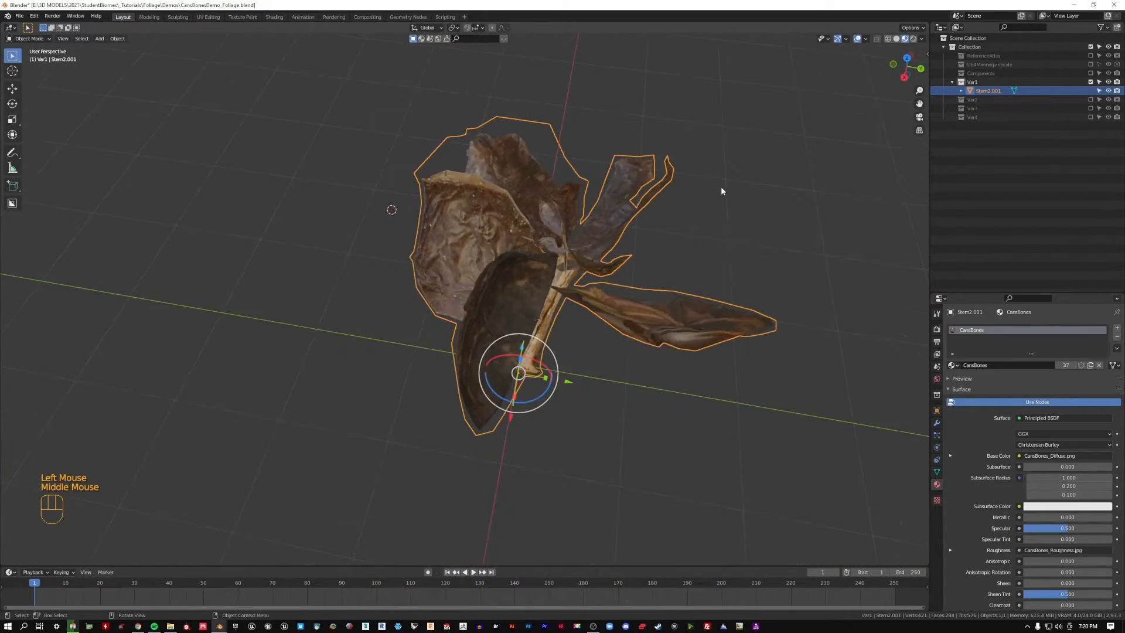
- In Edit Mode, select individual leaves of the joined plant as linked geometry, and clear the selection
{"action": "key", "text": "Tab"}
{"action": "middle_click_drag", "start_coordinate": [703, 244], "coordinate": [427, 246]}
{"action": "scroll", "coordinate": [523, 196], "scroll_direction": "down", "scroll_amount": 1}
{"action": "scroll", "coordinate": [524, 196], "scroll_direction": "up", "scroll_amount": 3}
{"action": "middle_click_drag", "start_coordinate": [426, 246], "coordinate": [439, 189], "text": "shift"}
{"action": "left_click", "coordinate": [381, 407]}
{"action": "middle_click_drag", "start_coordinate": [382, 408], "coordinate": [450, 298], "text": "shift"}
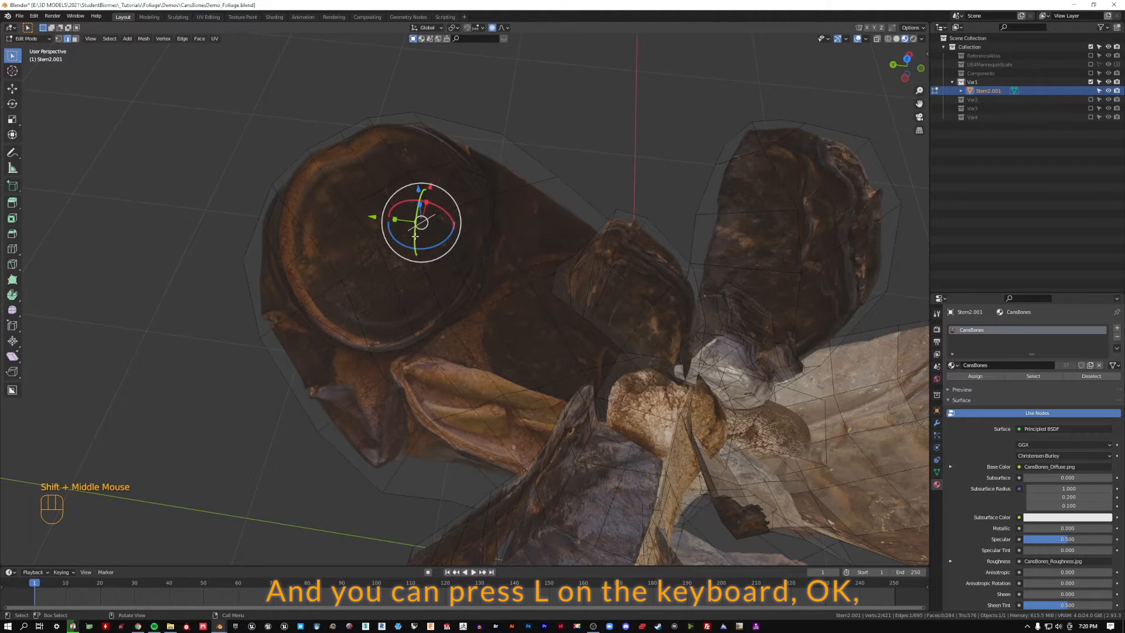
{"action": "key", "text": "l"}
{"action": "middle_click_drag", "start_coordinate": [412, 236], "coordinate": [644, 126]}
{"action": "key", "text": "l"}
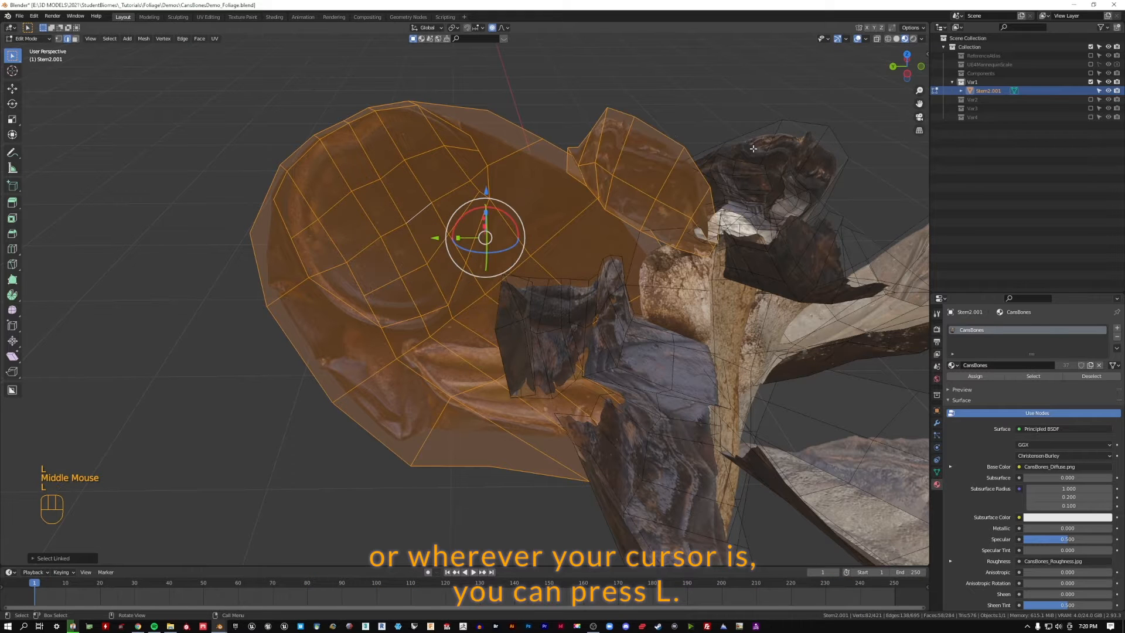
{"action": "key", "text": "l"}
{"action": "key", "text": "l"}
{"action": "key", "text": "l"}
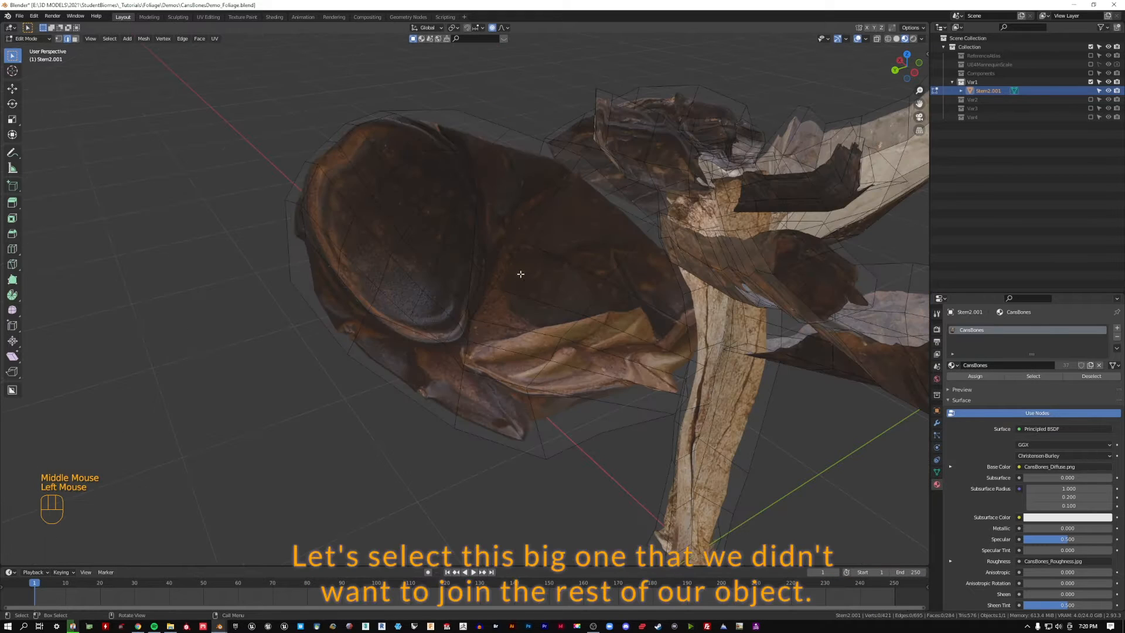
- Select the big leaf's linked geometry and separate the plant mesh by loose parts
{"action": "key", "text": "l"}
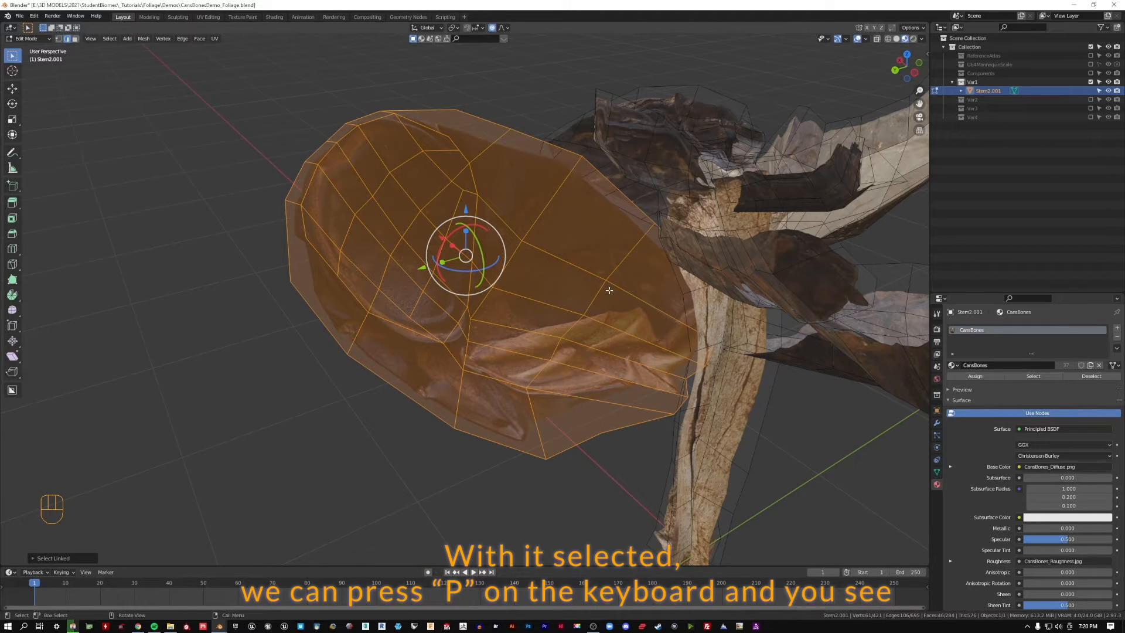
{"action": "key", "text": "p"}
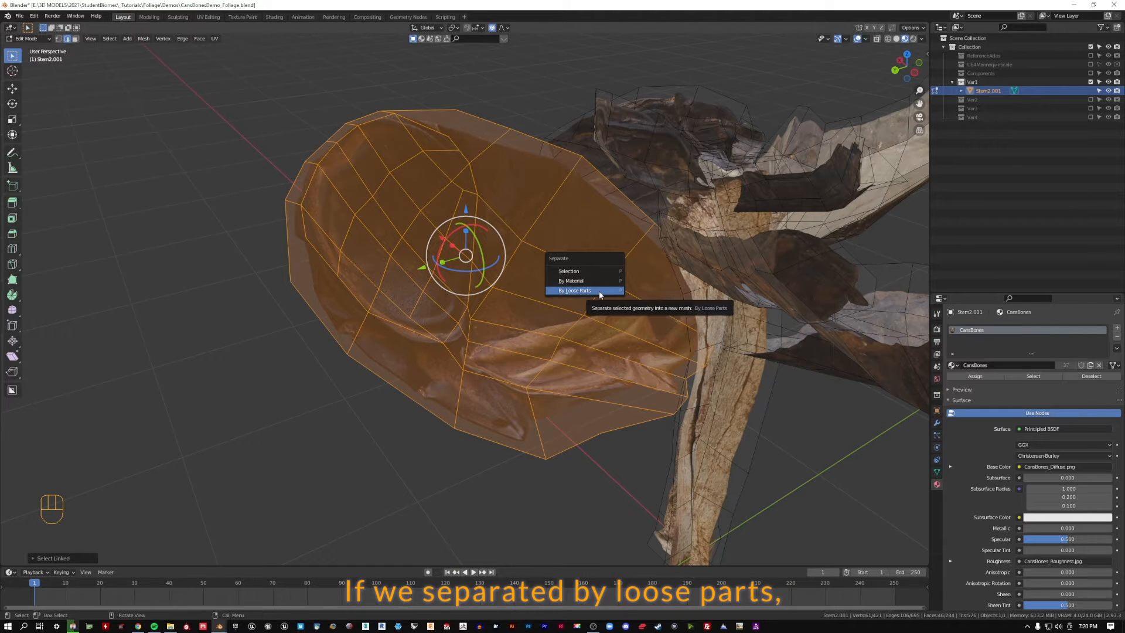
{"action": "left_click", "coordinate": [599, 290]}
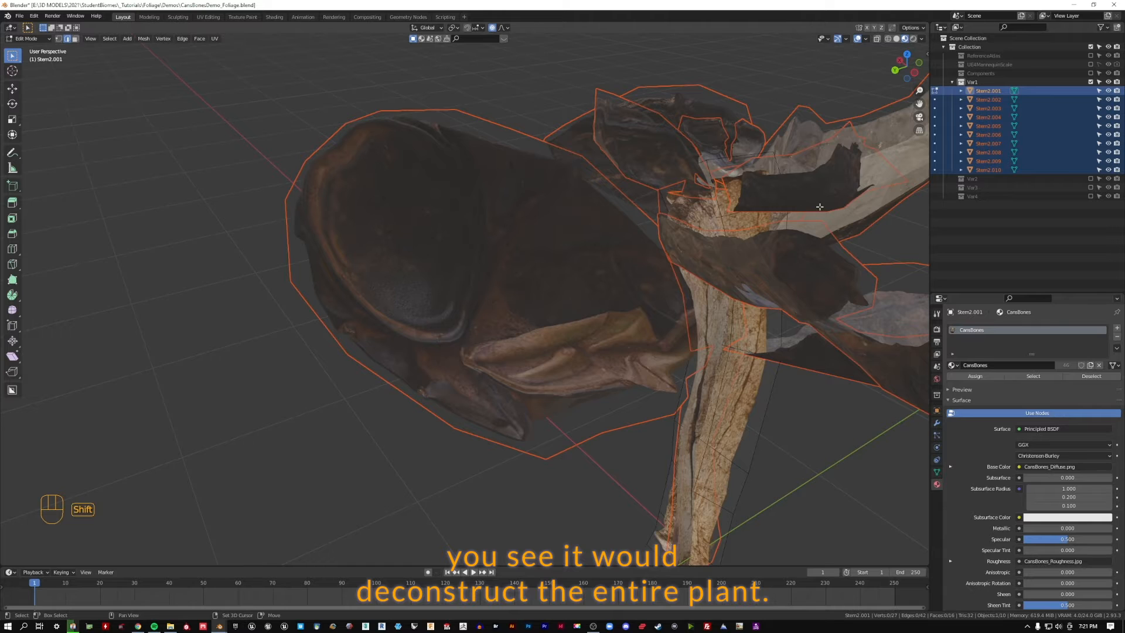
- Return to Object Mode, select all the separated plant parts and join them back into one mesh
{"action": "middle_click_drag", "start_coordinate": [819, 206], "coordinate": [610, 221], "text": "shift"}
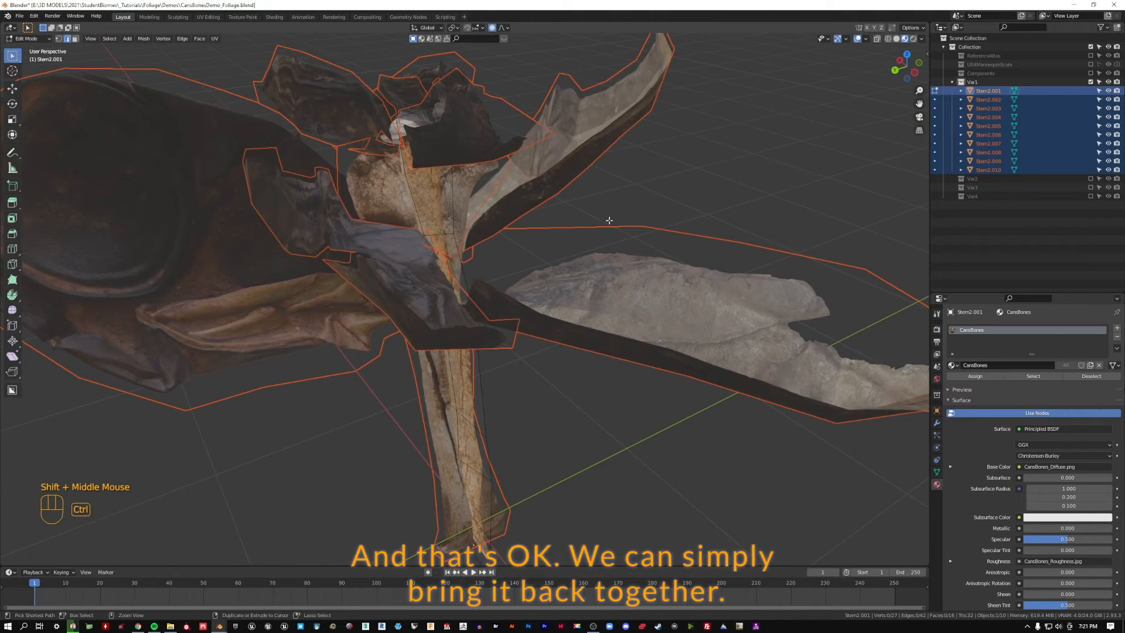
{"action": "key", "text": "ctrl+j"}
{"action": "key", "text": "Tab"}
{"action": "left_click", "coordinate": [625, 216]}
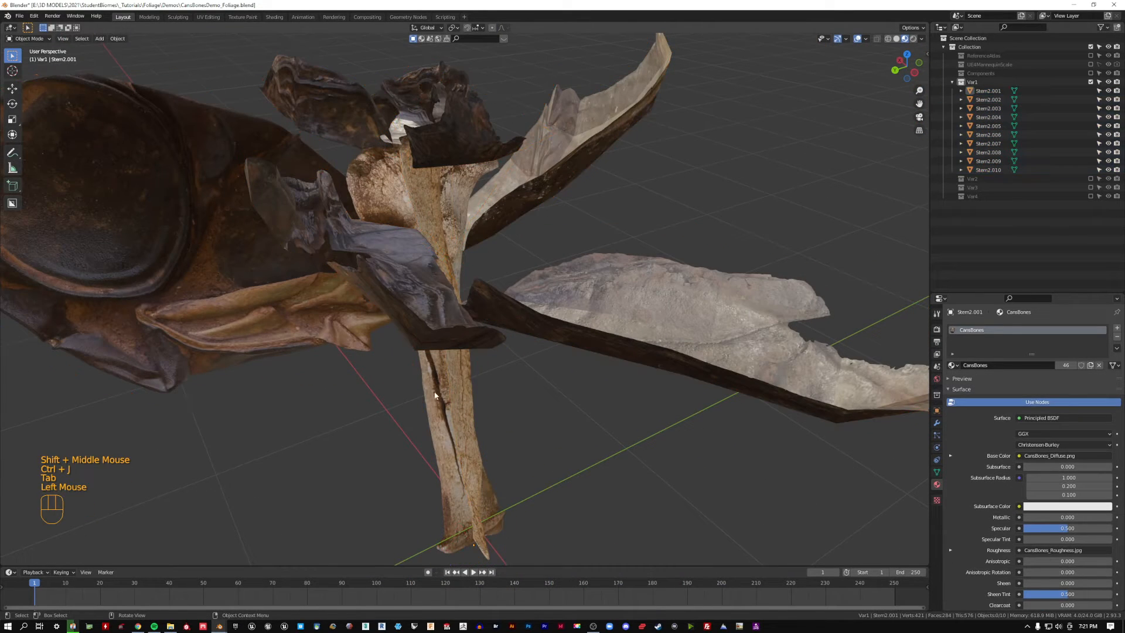
{"action": "left_click", "coordinate": [434, 396]}
{"action": "key", "text": "a"}
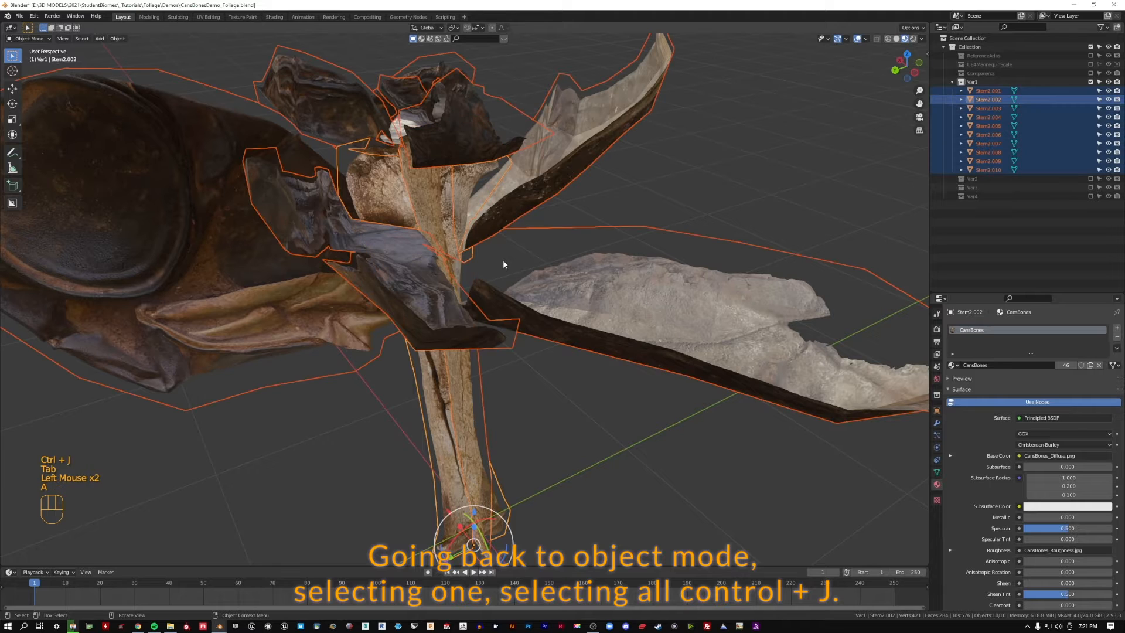
{"action": "key", "text": "ctrl+j"}
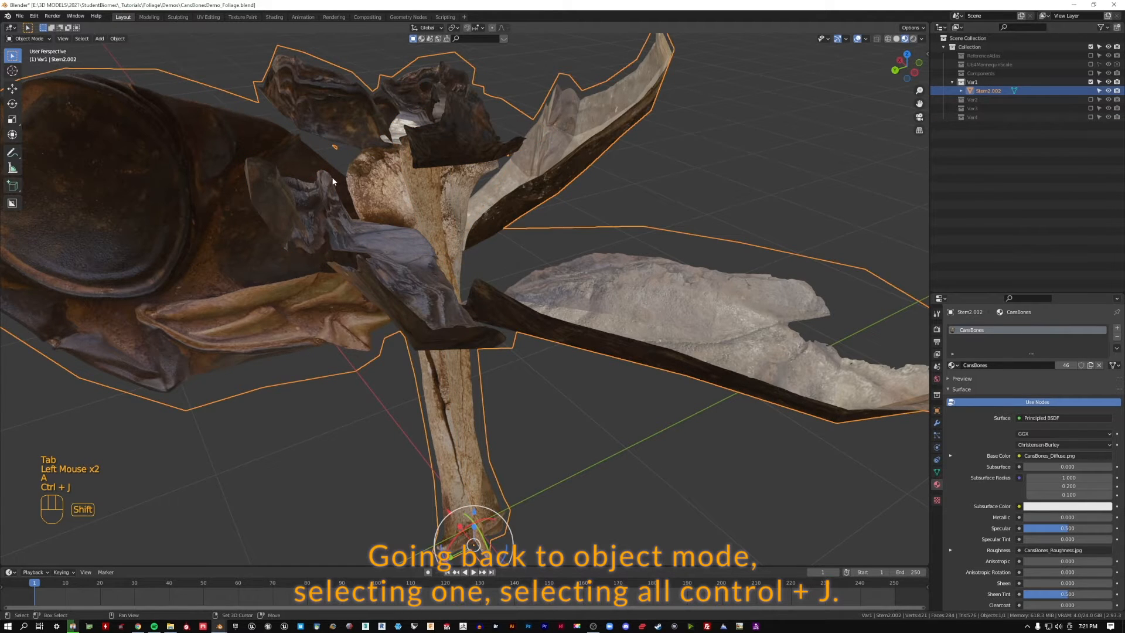
- In Edit Mode, select only the big leaf's linked geometry and separate it by selection into its own object
{"action": "middle_click_drag", "start_coordinate": [332, 177], "coordinate": [572, 205], "text": "shift"}
{"action": "key", "text": "Tab"}
{"action": "scroll", "coordinate": [498, 259], "scroll_direction": "down", "scroll_amount": 2}
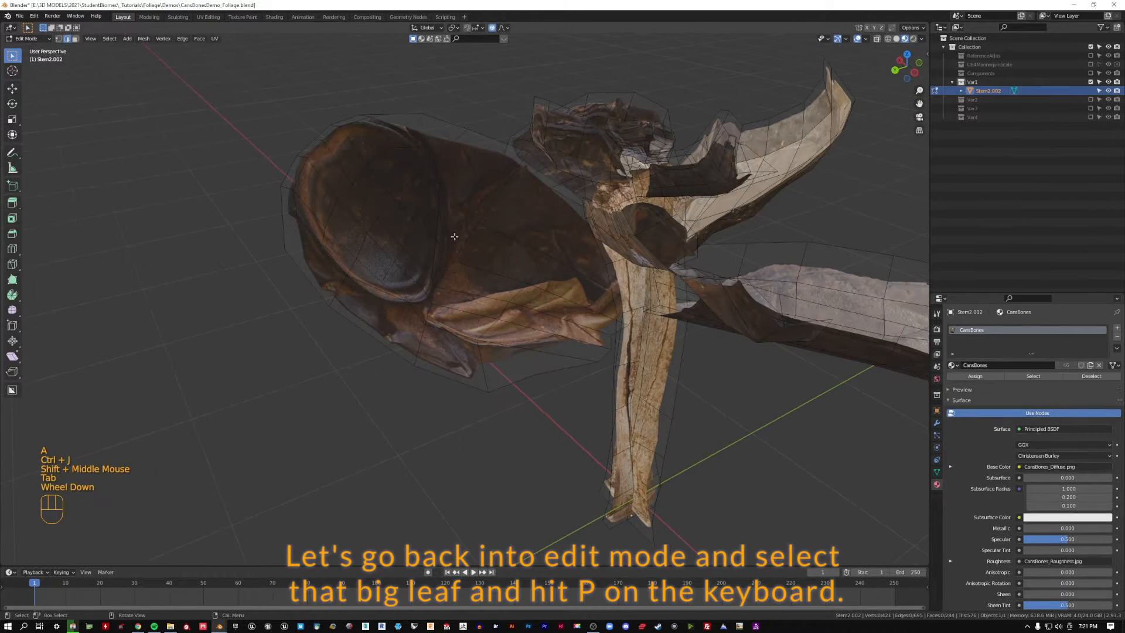
{"action": "key", "text": "l"}
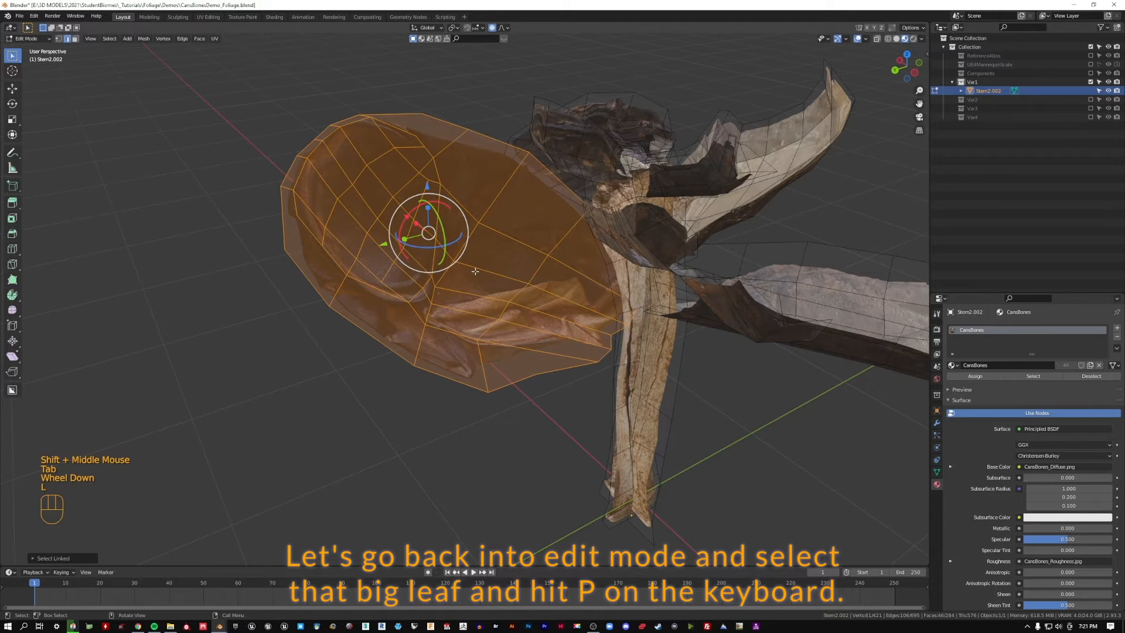
{"action": "key", "text": "p"}
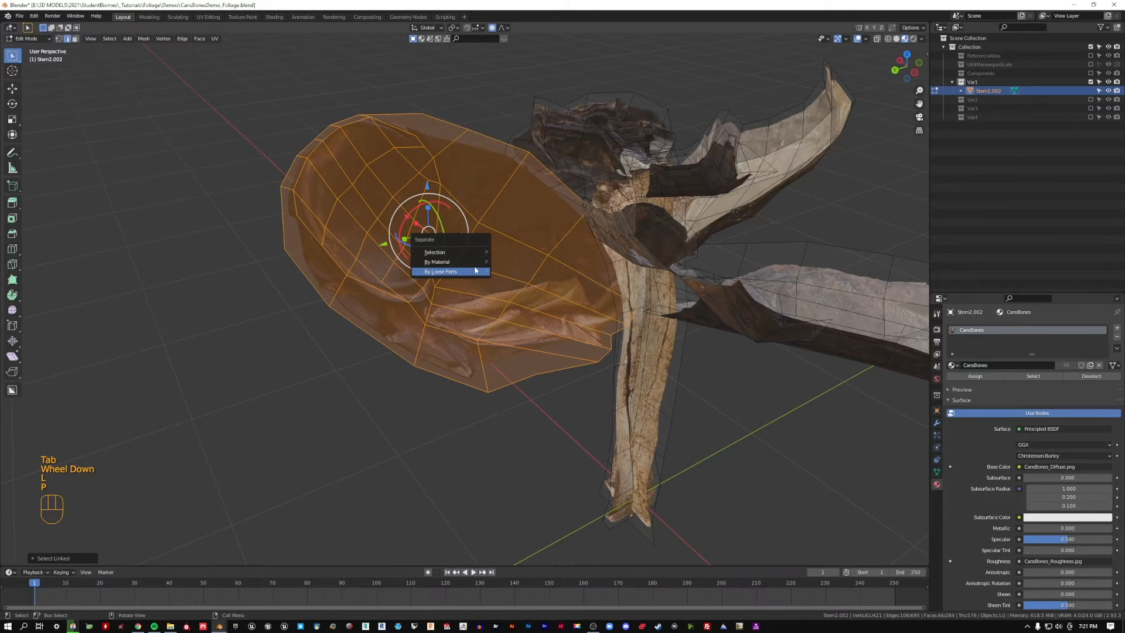
{"action": "left_click", "coordinate": [438, 253]}
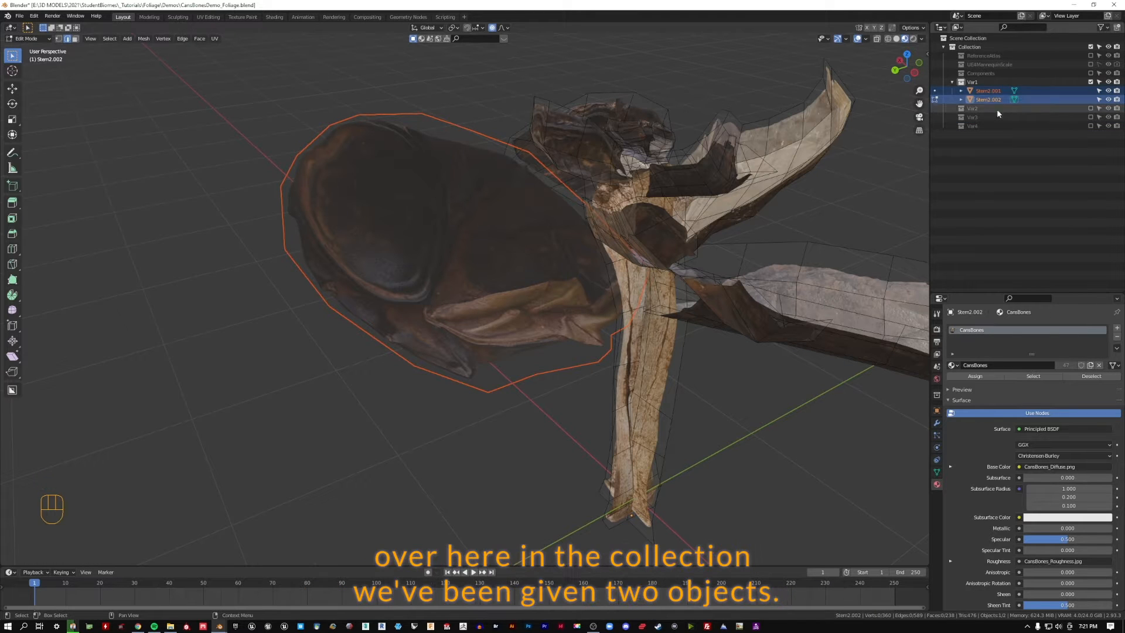
- Return to Object Mode and select the separated leaf and the remaining plant in turn to check the split
{"action": "left_click", "coordinate": [1017, 92]}
{"action": "left_click", "coordinate": [1045, 99]}
{"action": "left_click", "coordinate": [1038, 90]}
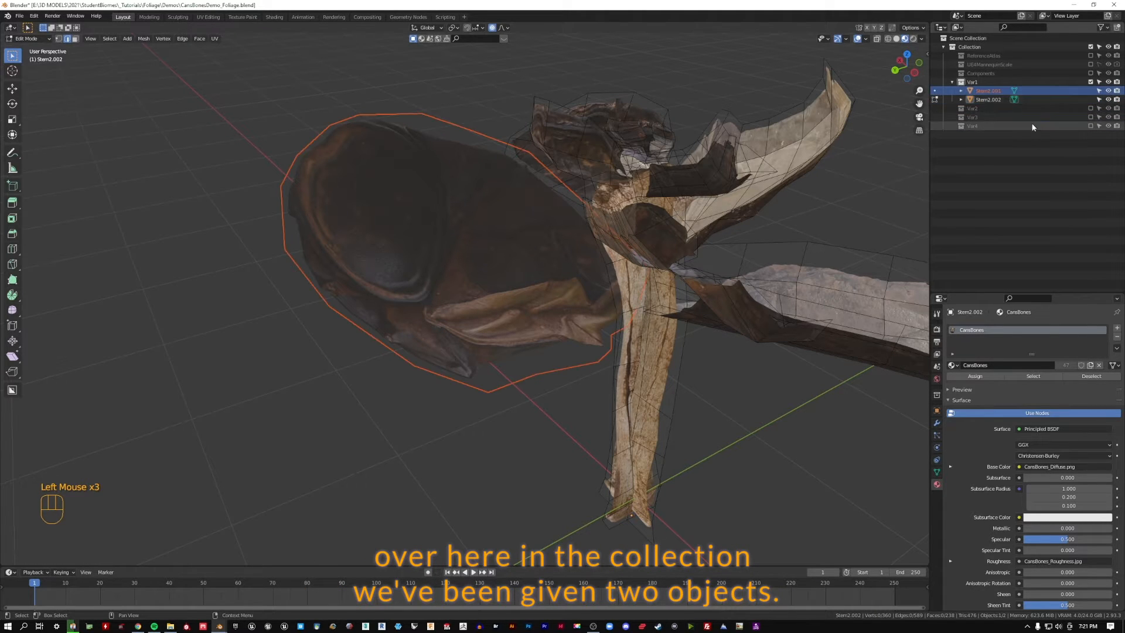
{"action": "key", "text": "Tab"}
{"action": "left_click", "coordinate": [414, 79]}
{"action": "key", "text": "Tab"}
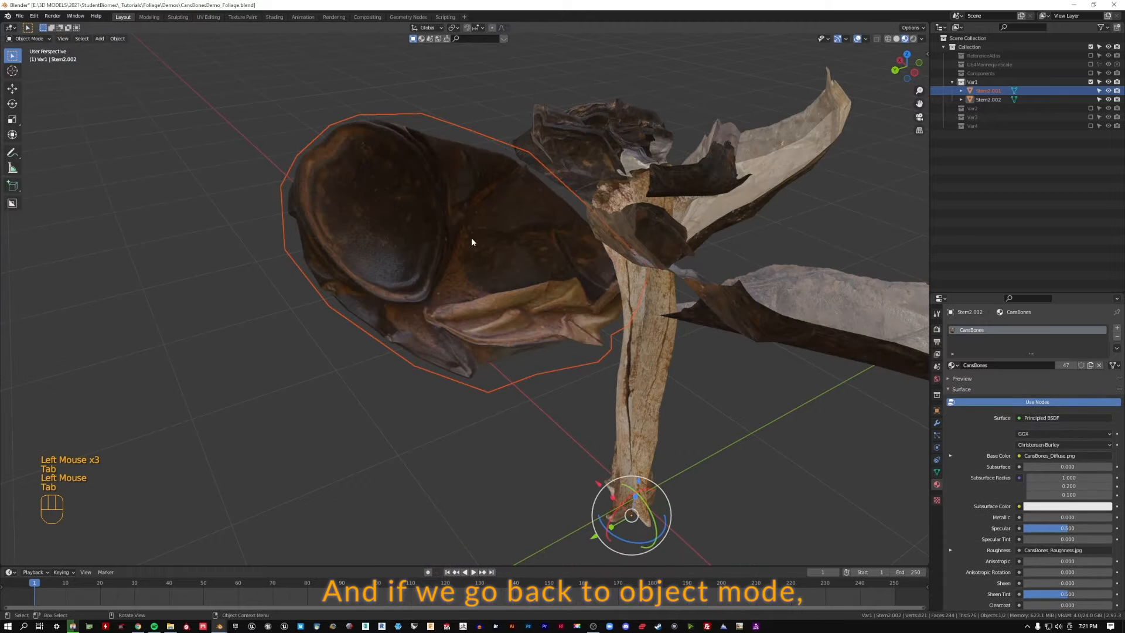
{"action": "left_click", "coordinate": [471, 241]}
{"action": "left_click", "coordinate": [658, 251]}
{"action": "middle_click_drag", "start_coordinate": [658, 251], "coordinate": [555, 240]}
- Try moving the separated big leaf, and join it with the rest of the plant into one mesh again
{"action": "left_click", "coordinate": [487, 246]}
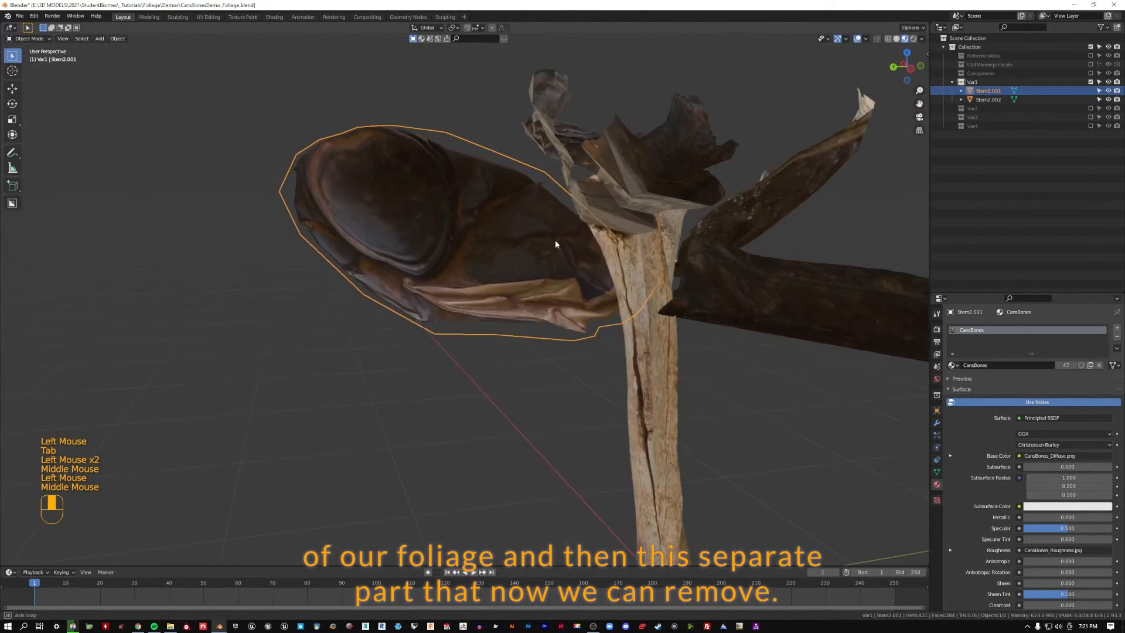
{"action": "key", "text": "g"}
{"action": "left_click", "coordinate": [501, 339]}
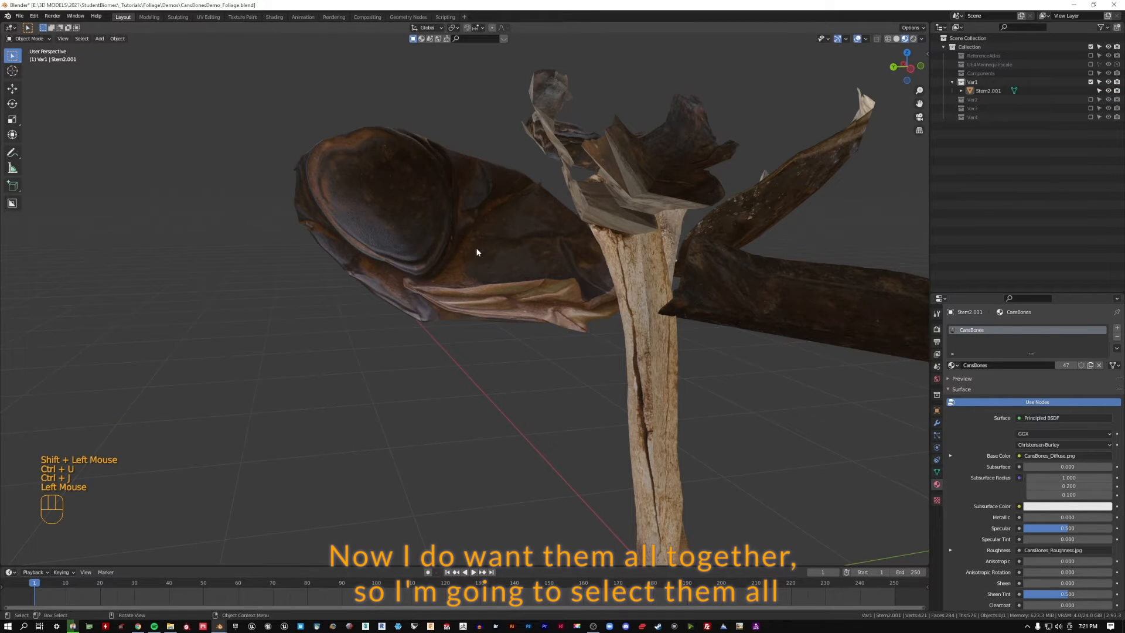
{"action": "left_click", "coordinate": [475, 249]}
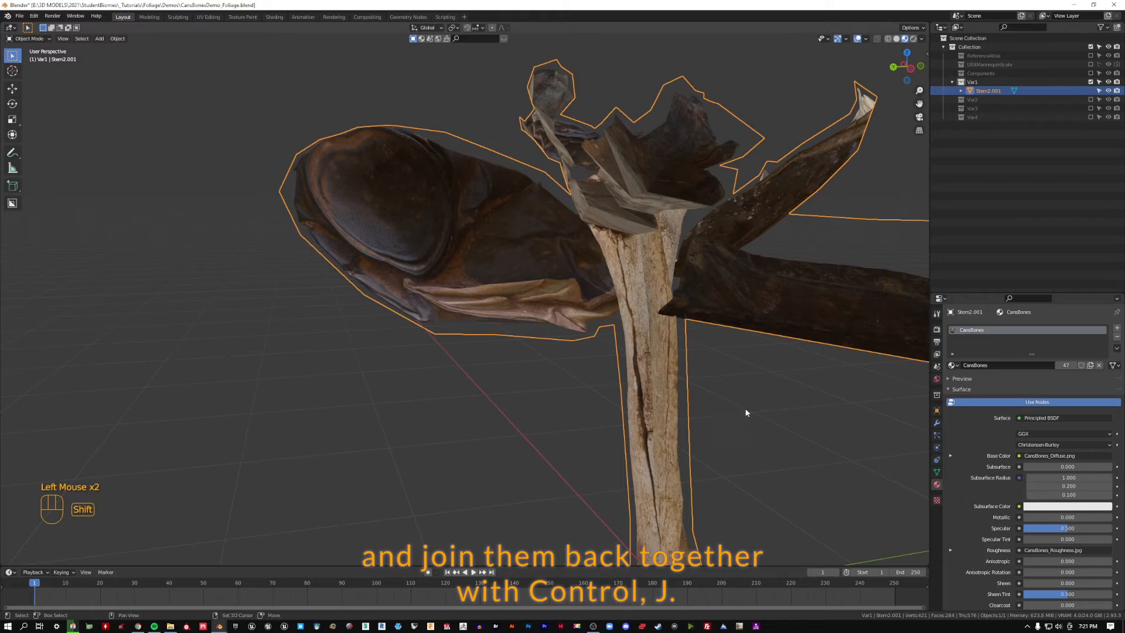
- Examine the joined plant in left orthographic view and from several angles, including its base relative to the world axes
{"action": "middle_click_drag", "start_coordinate": [743, 409], "coordinate": [343, 288], "text": "shift"}
{"action": "middle_click_drag", "start_coordinate": [552, 305], "coordinate": [504, 270], "text": "shift"}
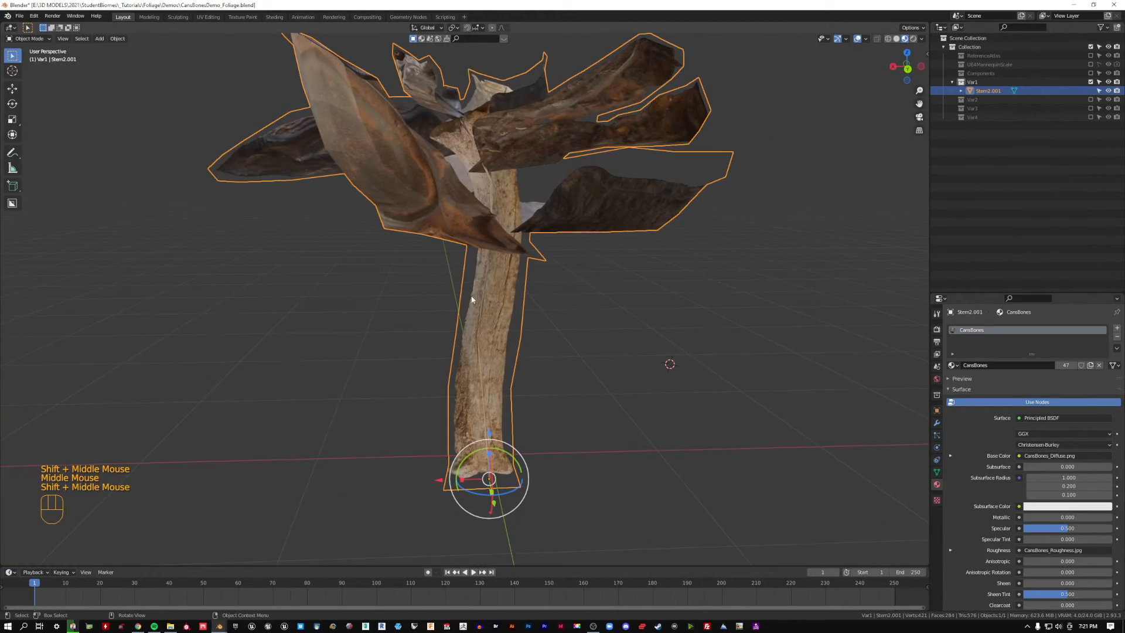
{"action": "key", "text": "grave"}
{"action": "scroll", "coordinate": [499, 268], "scroll_direction": "down", "scroll_amount": 2}
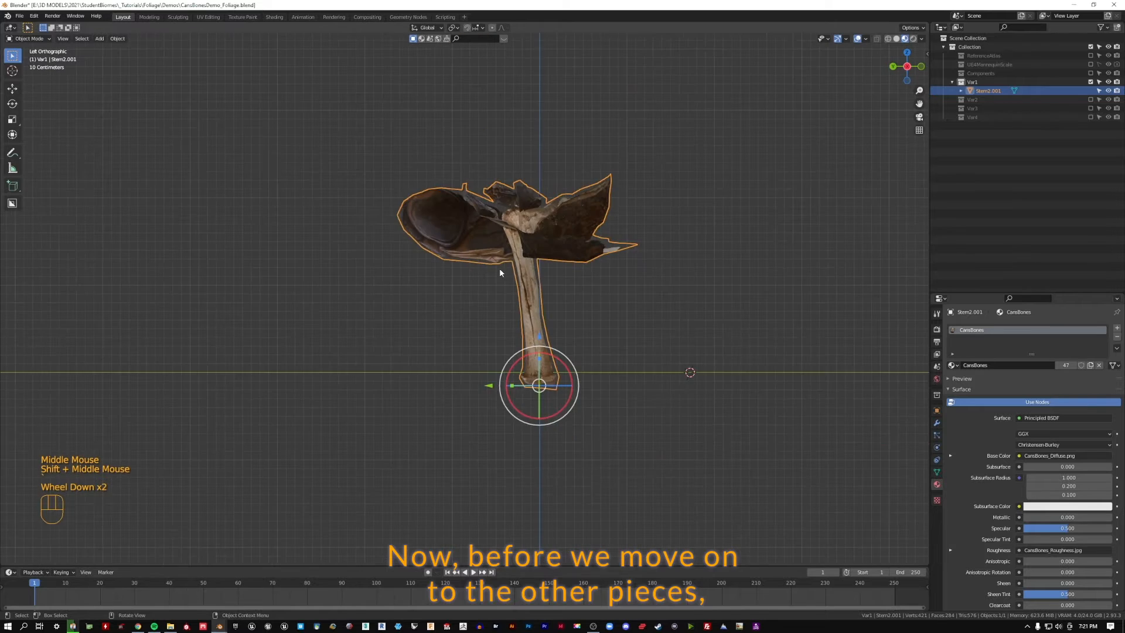
{"action": "scroll", "coordinate": [500, 272], "scroll_direction": "up", "scroll_amount": 2}
{"action": "middle_click_drag", "start_coordinate": [687, 347], "coordinate": [542, 268], "text": "shift"}
{"action": "scroll", "coordinate": [513, 301], "scroll_direction": "down", "scroll_amount": 2}
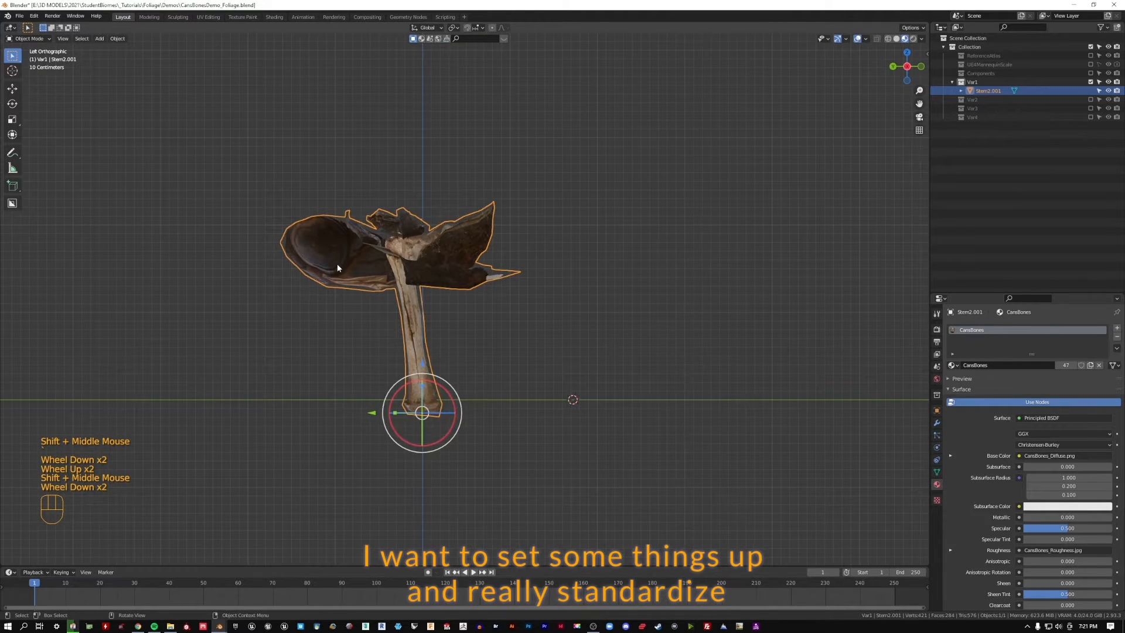
{"action": "middle_click_drag", "start_coordinate": [339, 264], "coordinate": [446, 210]}
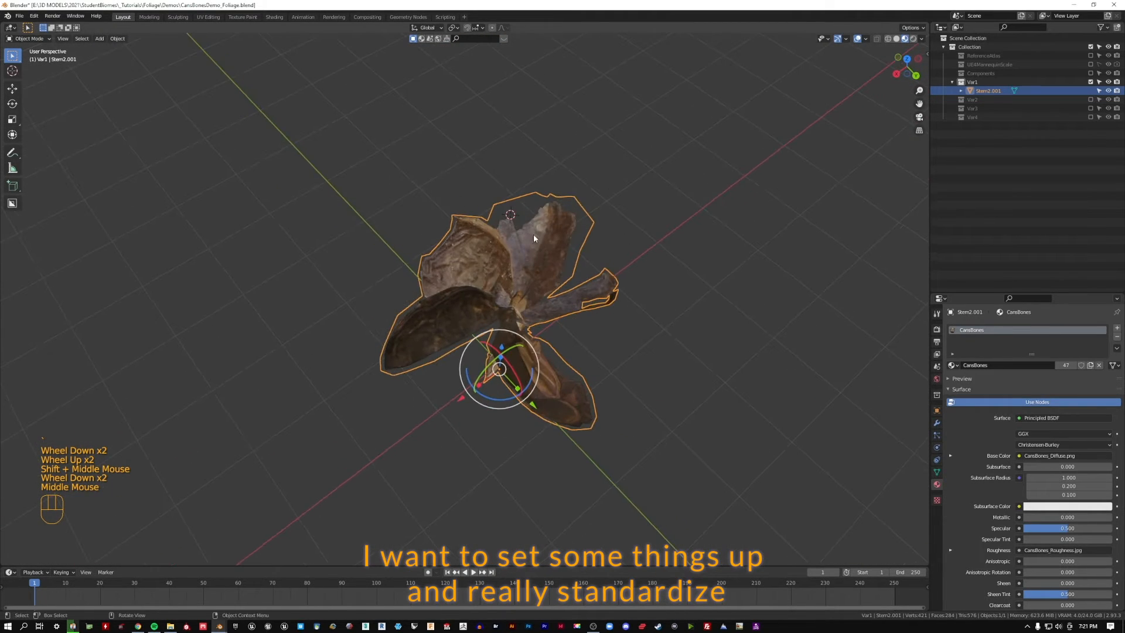
{"action": "middle_click_drag", "start_coordinate": [533, 238], "coordinate": [459, 335]}
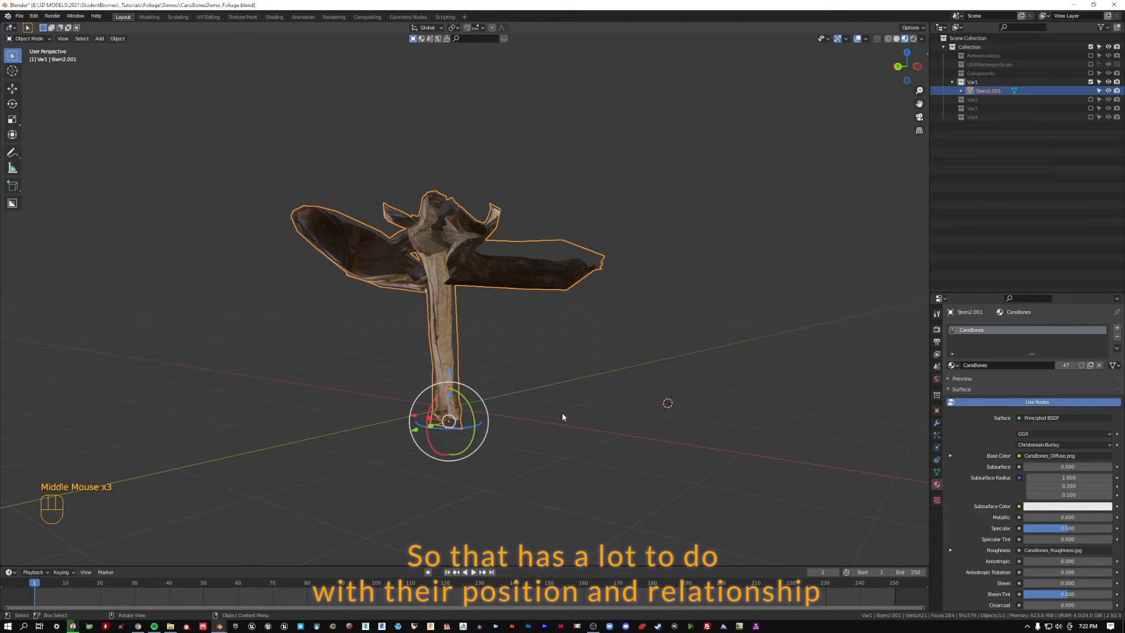
- In right orthographic view, raise the Var1 plant along Z until only the bottom of its base sits slightly below the ground line
{"action": "scroll", "coordinate": [485, 371], "scroll_direction": "up", "scroll_amount": 2}
{"action": "middle_click_drag", "start_coordinate": [428, 427], "coordinate": [516, 371]}
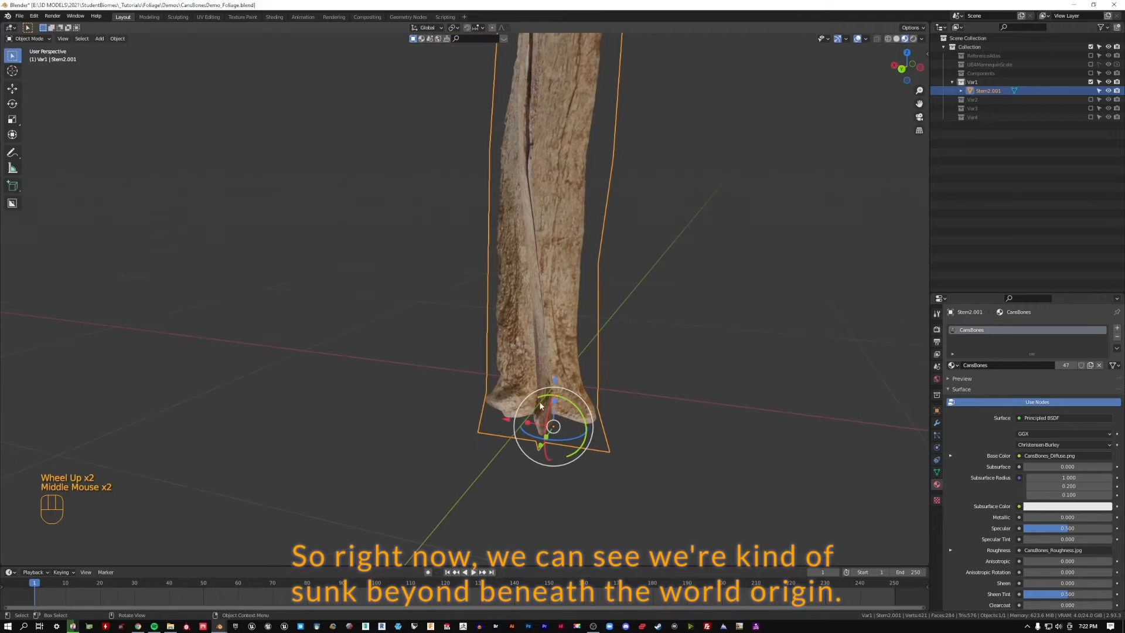
{"action": "key", "text": "grave"}
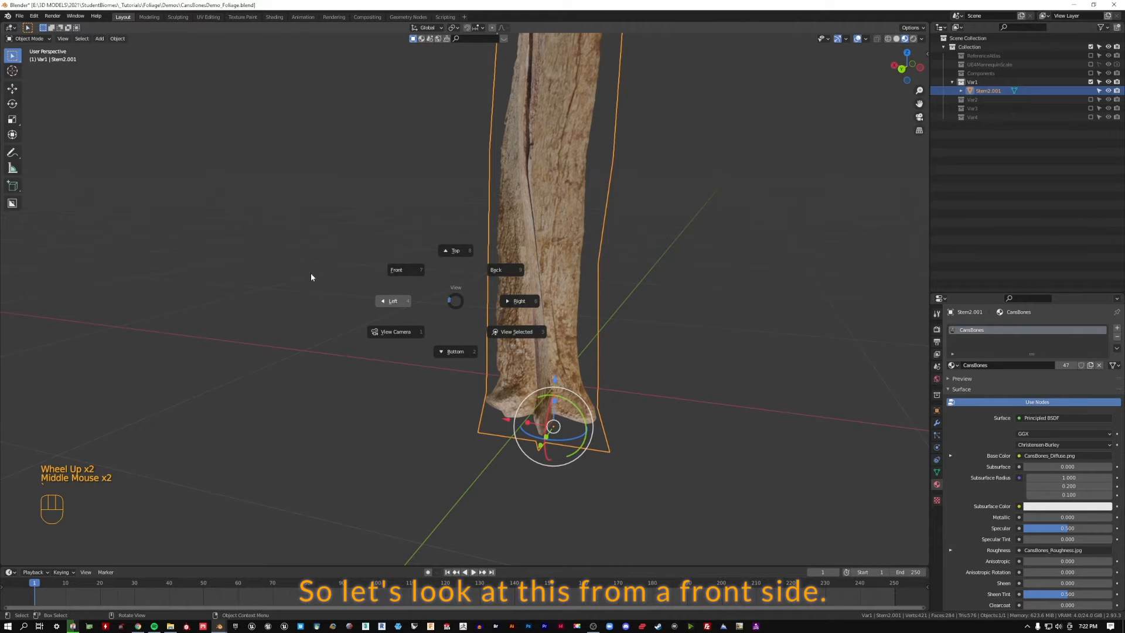
{"action": "key", "text": "grave"}
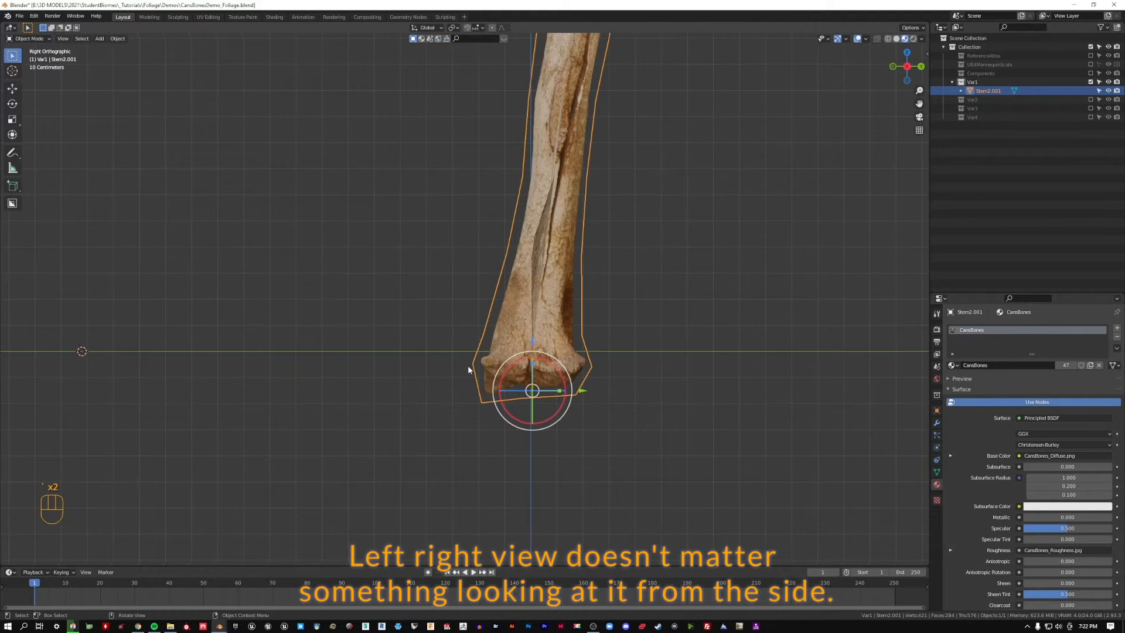
{"action": "scroll", "coordinate": [469, 369], "scroll_direction": "up", "scroll_amount": 2}
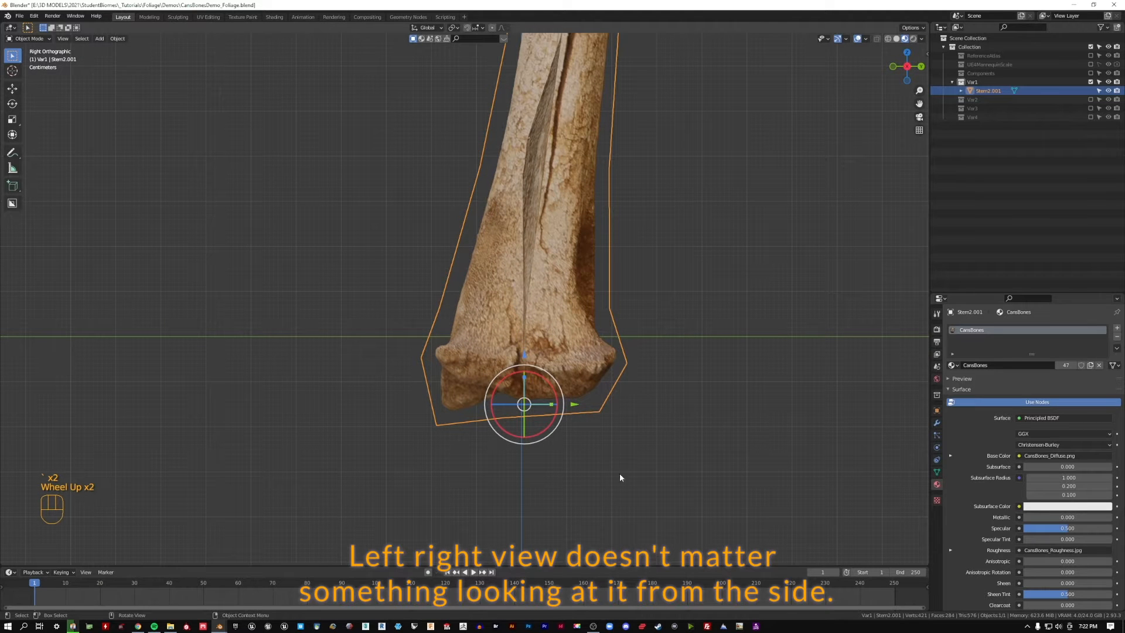
{"action": "left_click", "coordinate": [647, 325]}
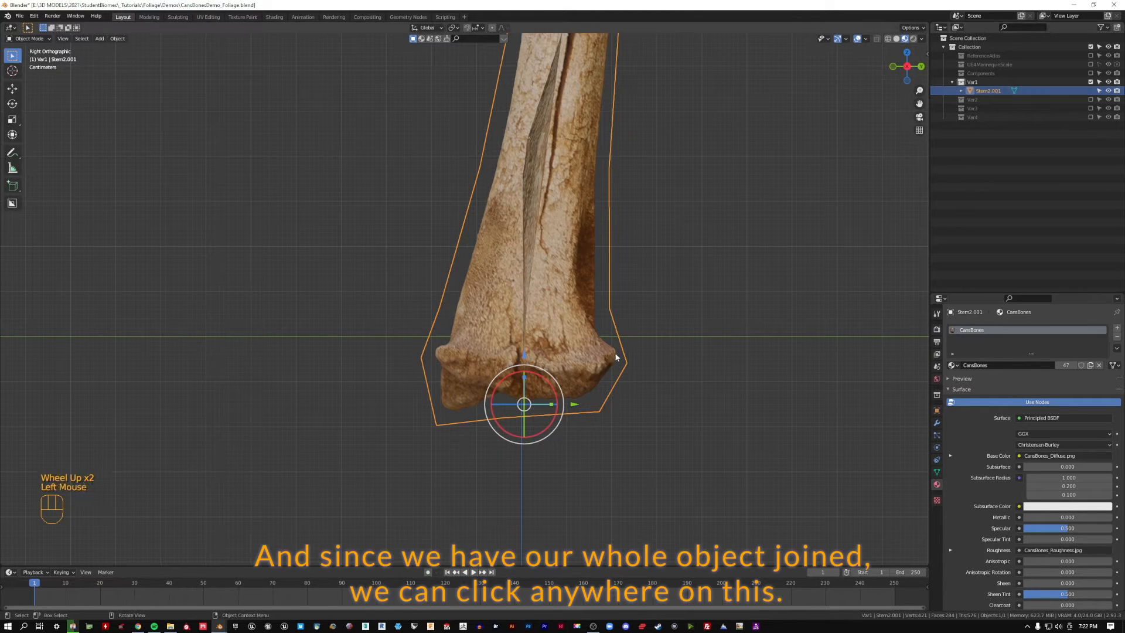
{"action": "left_click", "coordinate": [648, 325]}
{"action": "left_click", "coordinate": [586, 381]}
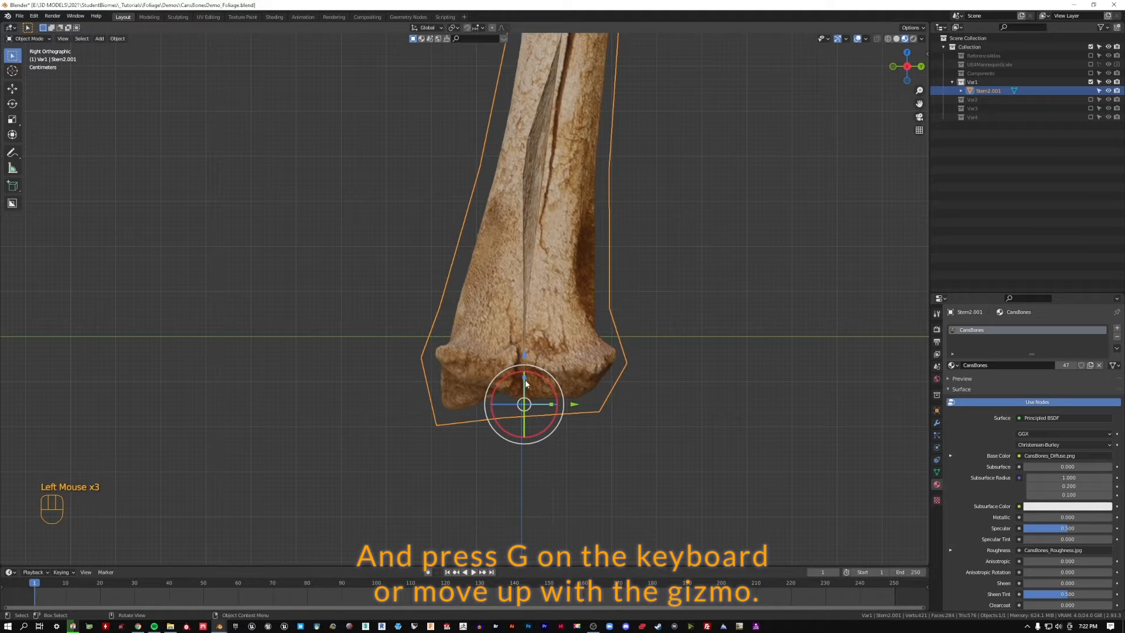
{"action": "left_click_drag", "start_coordinate": [527, 365], "coordinate": [538, 294]}
{"action": "left_click_drag", "start_coordinate": [571, 337], "coordinate": [577, 337]}
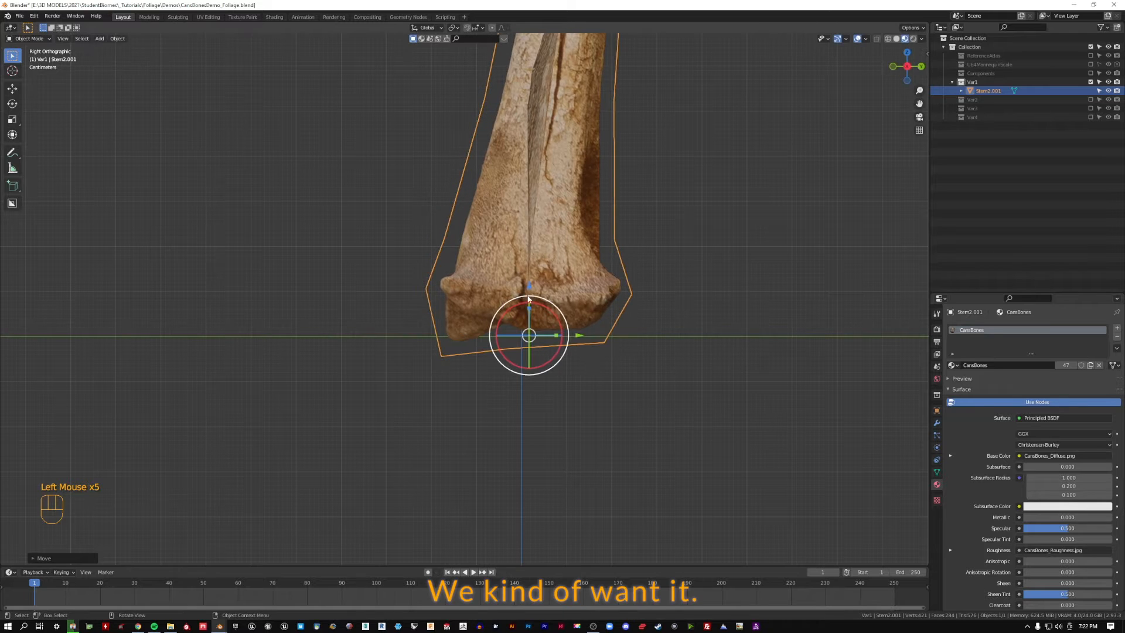
{"action": "left_click_drag", "start_coordinate": [529, 289], "coordinate": [529, 298]}
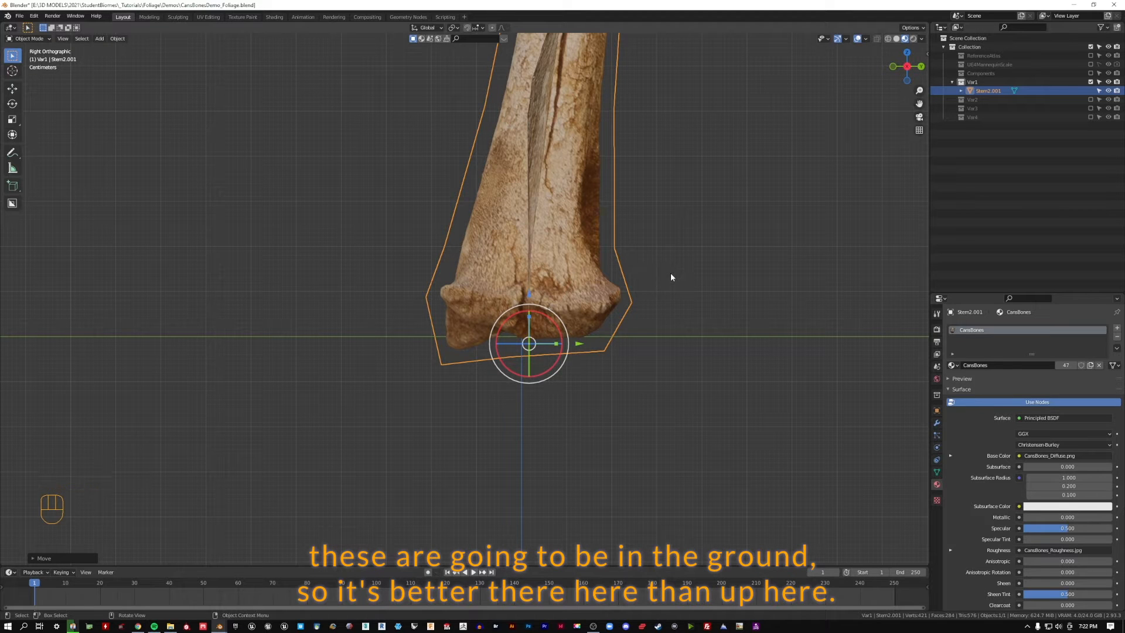
- Try placing the plant well above the ground line, and lower it back so its base is slightly sunk
{"action": "left_click_drag", "start_coordinate": [530, 297], "coordinate": [665, 209]}
{"action": "left_click_drag", "start_coordinate": [530, 181], "coordinate": [528, 299]}
{"action": "left_click", "coordinate": [779, 263]}
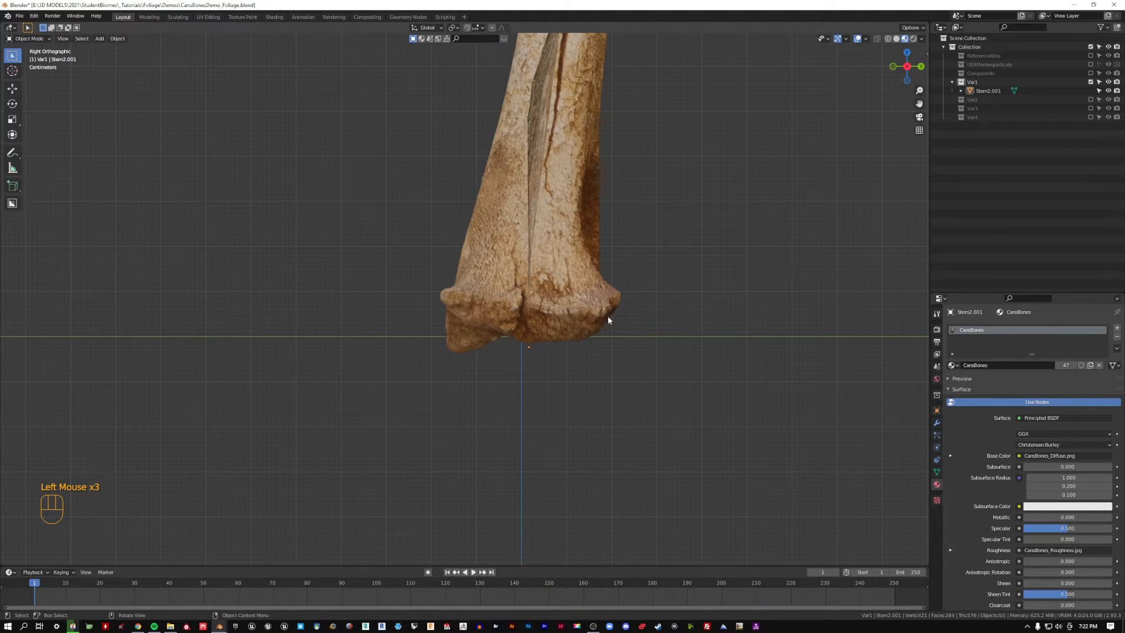
- In front orthographic view, shift the Var1 plant so its base is centred near the intersection of the X and Z axes
{"action": "key", "text": "grave"}
{"action": "left_click", "coordinate": [669, 318]}
{"action": "key", "text": "grave"}
{"action": "left_click", "coordinate": [597, 272]}
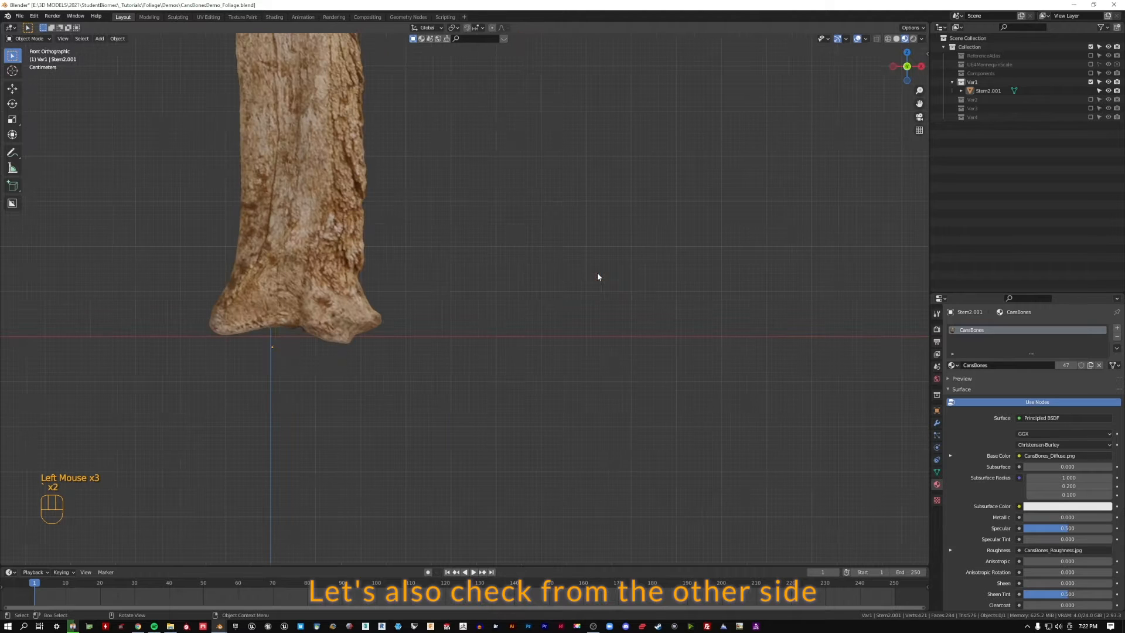
{"action": "left_click", "coordinate": [277, 281]}
{"action": "middle_click_drag", "start_coordinate": [410, 291], "coordinate": [515, 301], "text": "shift"}
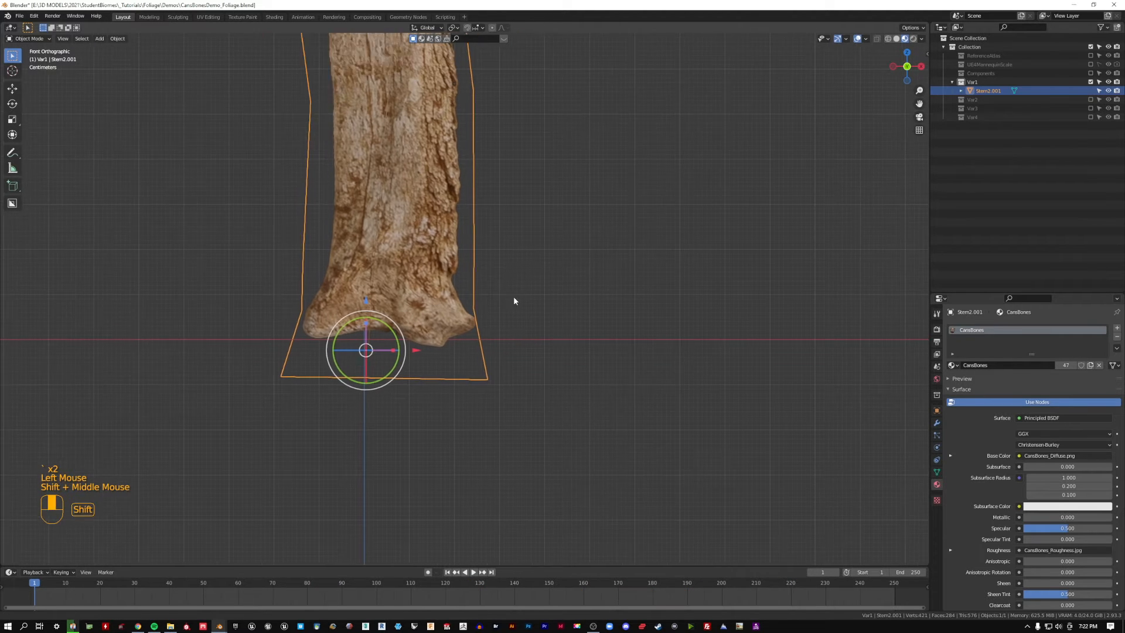
{"action": "key", "text": "g"}
{"action": "left_click", "coordinate": [434, 292]}
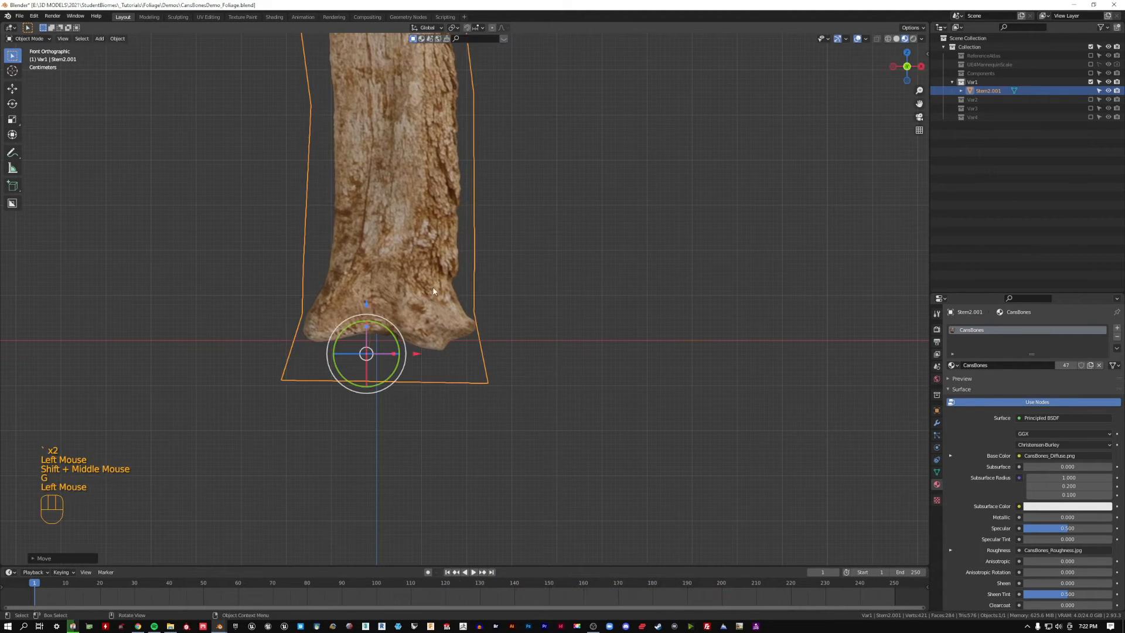
{"action": "left_click", "coordinate": [382, 417]}
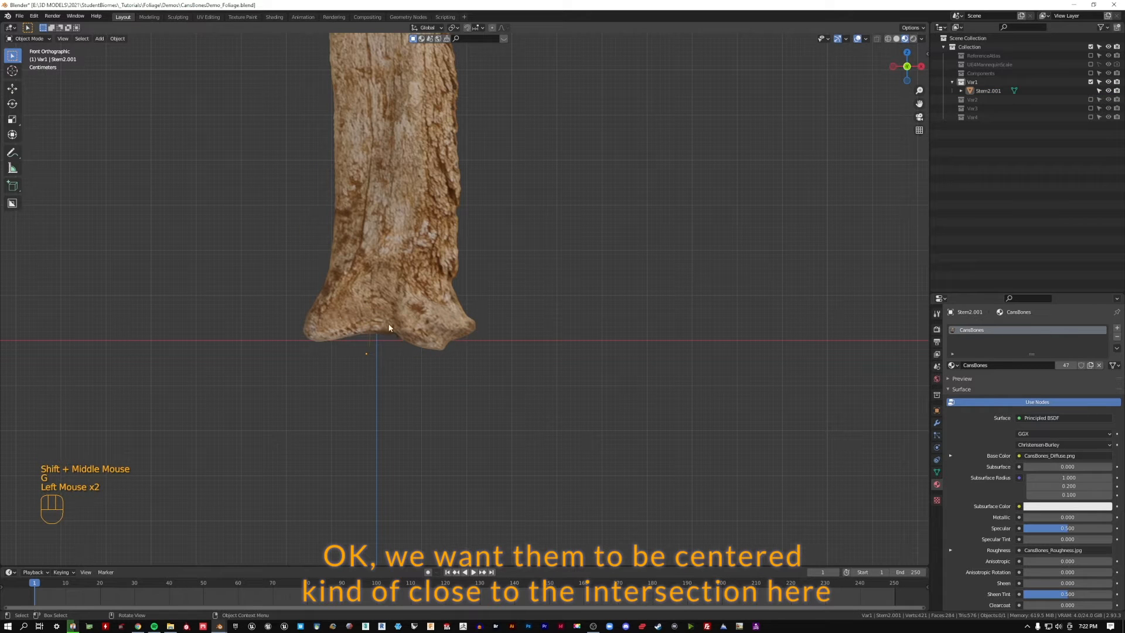
- Examine up close how the plant's base is centred on the world axes in front and left orthographic views
{"action": "scroll", "coordinate": [363, 341], "scroll_direction": "up", "scroll_amount": 3}
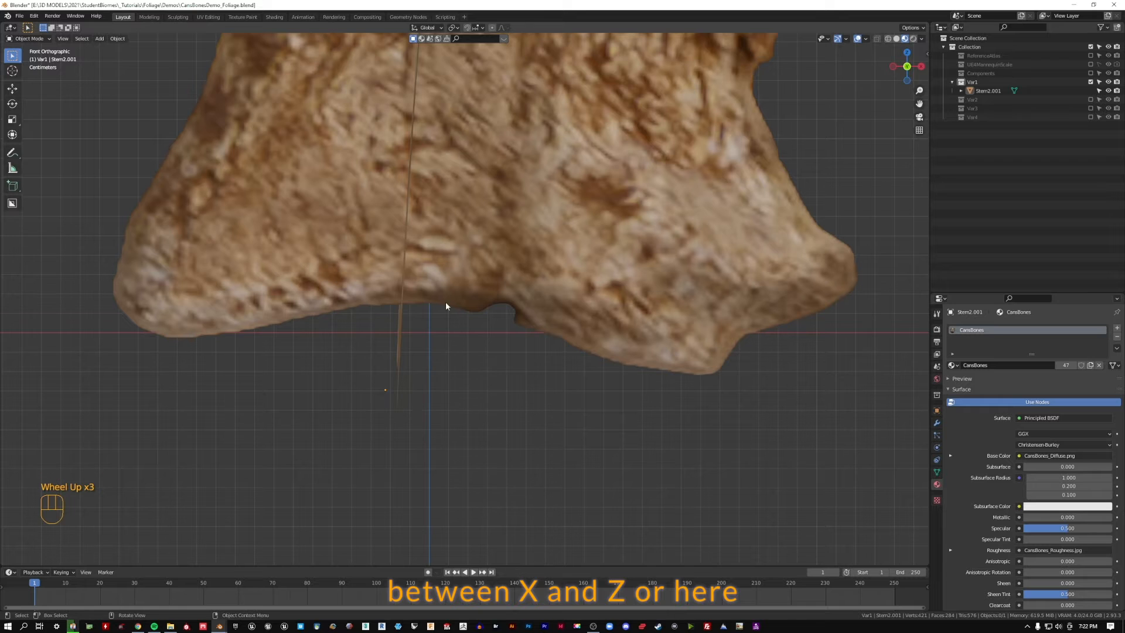
{"action": "key", "text": "grave"}
{"action": "scroll", "coordinate": [296, 360], "scroll_direction": "down", "scroll_amount": 1}
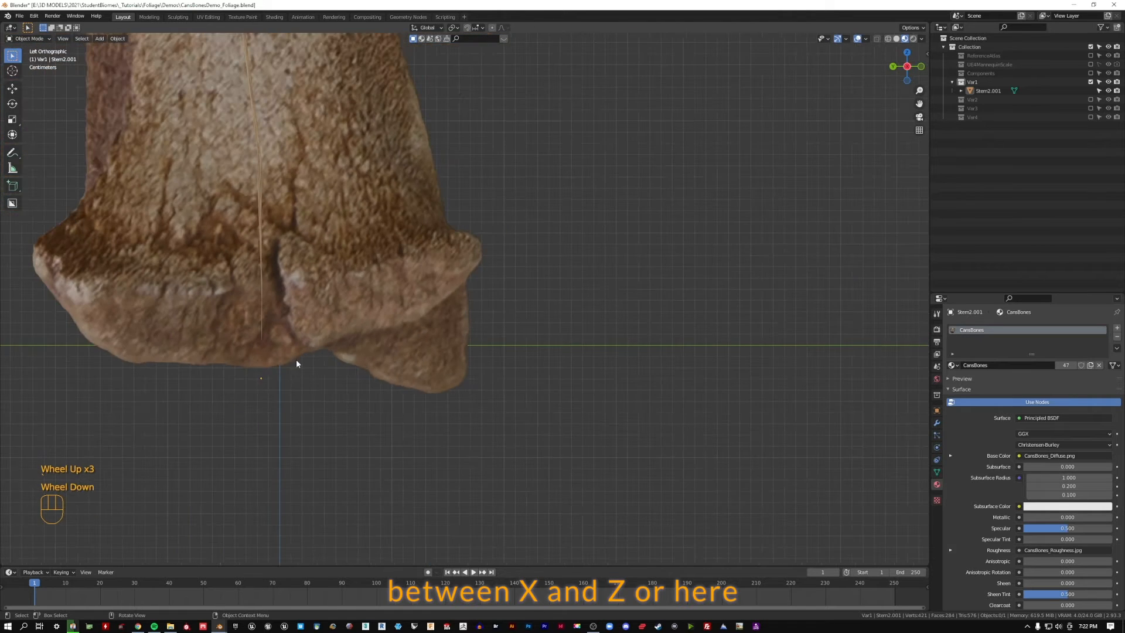
{"action": "middle_click_drag", "start_coordinate": [296, 360], "coordinate": [378, 264], "text": "shift"}
{"action": "left_click", "coordinate": [378, 337]}
{"action": "left_click", "coordinate": [515, 441]}
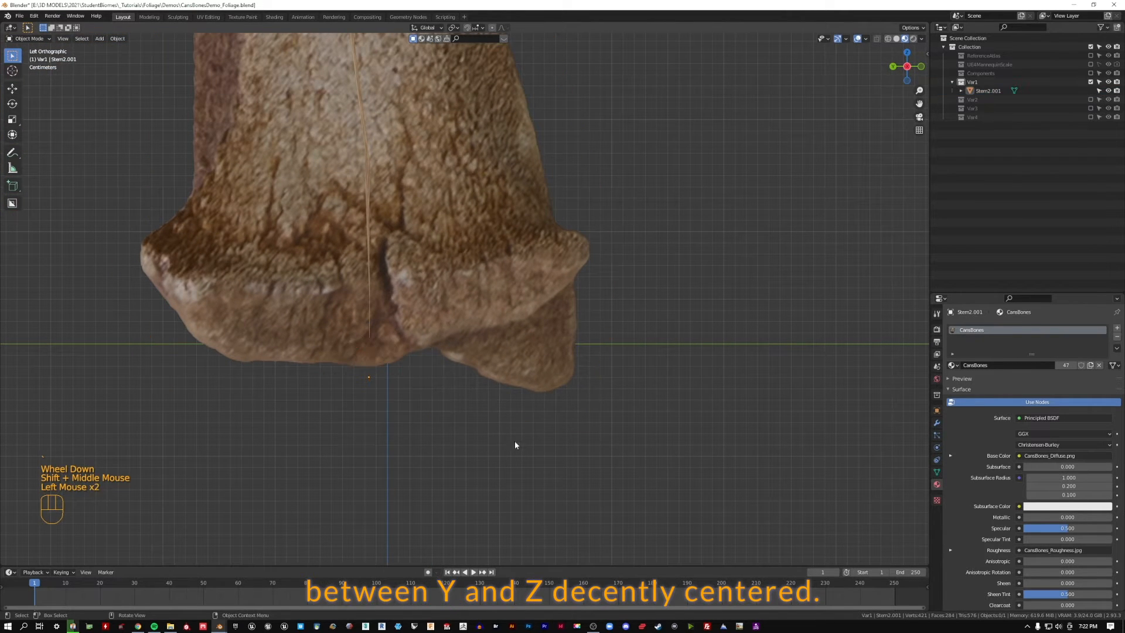
- Snap the 3D cursor to the world origin, set the Var1 plant's origin to the 3D cursor, and check it in perspective
{"action": "left_click", "coordinate": [552, 464]}
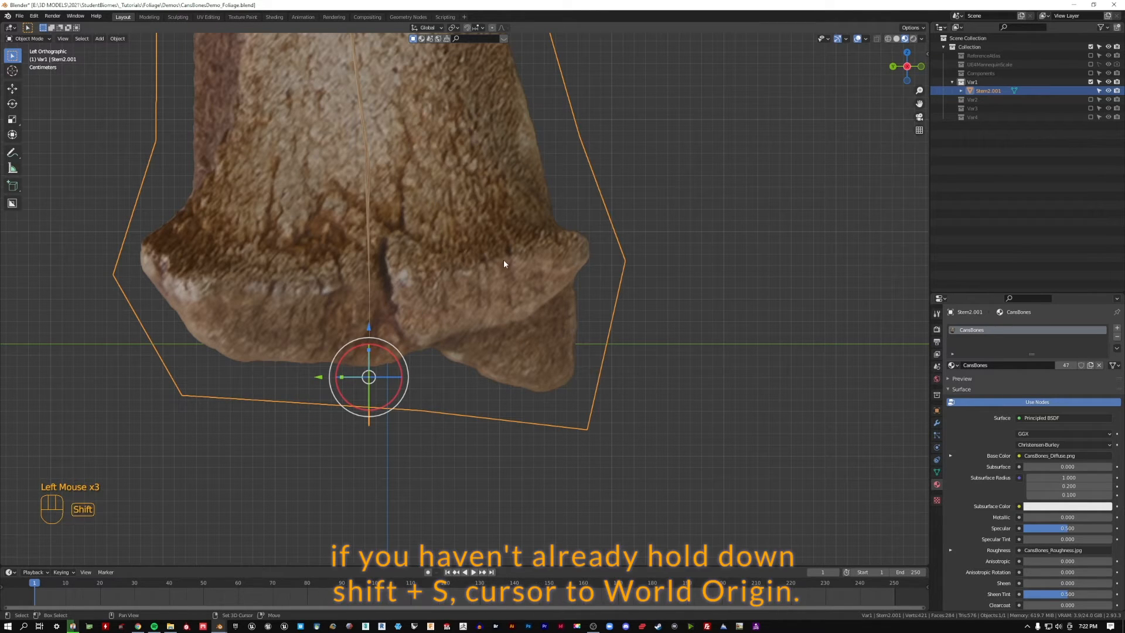
{"action": "key", "text": "shift+s"}
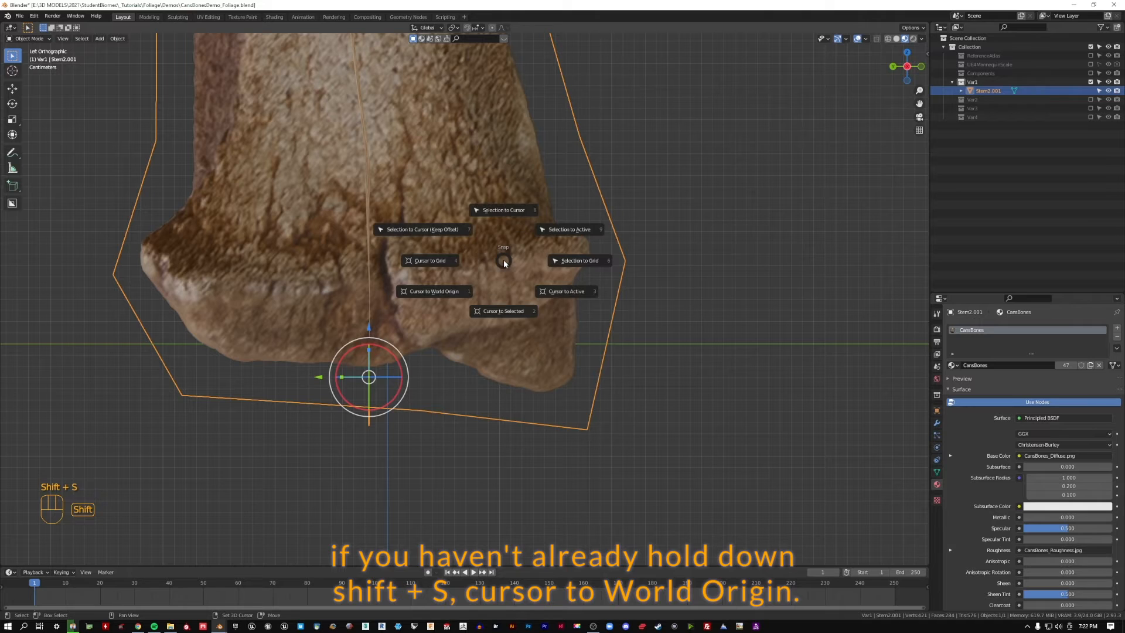
{"action": "left_click", "coordinate": [445, 300]}
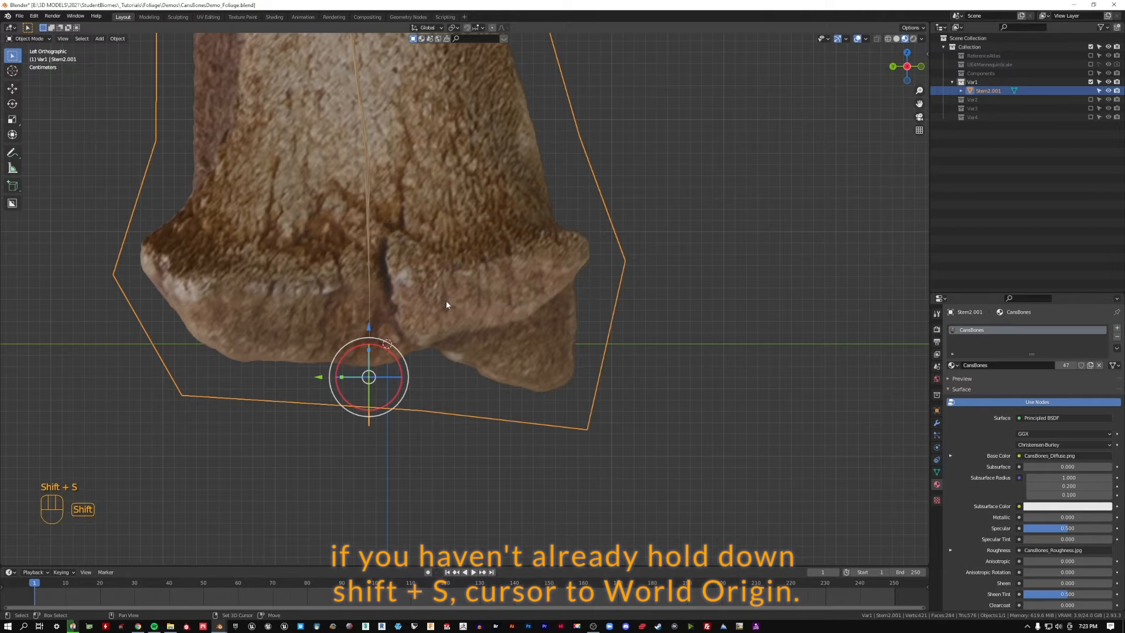
{"action": "right_click", "coordinate": [524, 304]}
{"action": "mouse_move", "coordinate": [522, 207]}
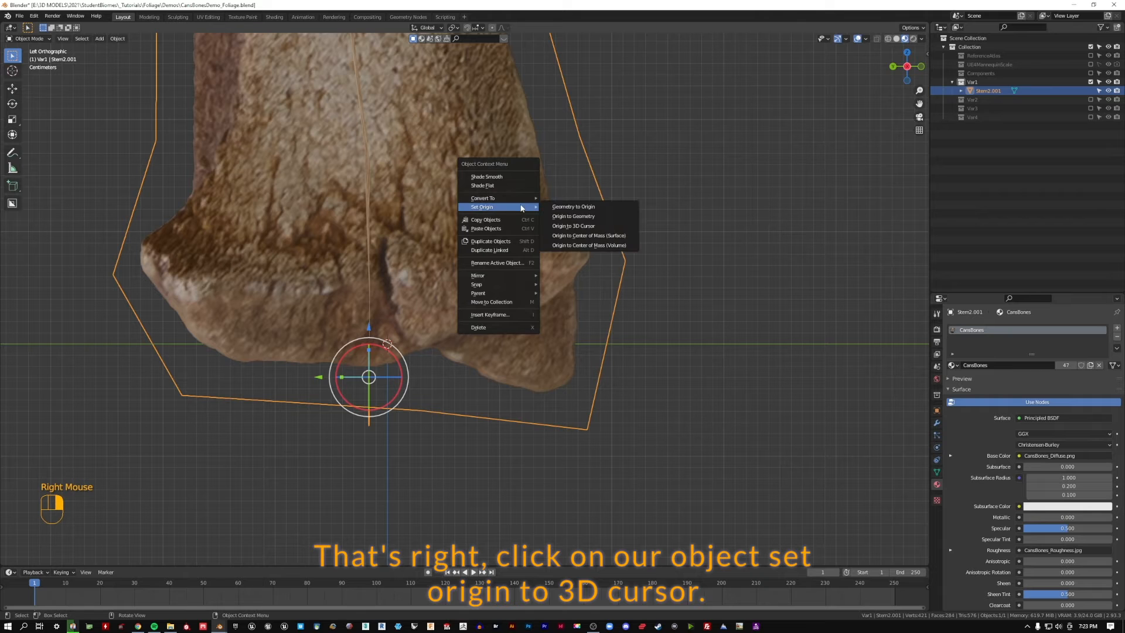
{"action": "left_click", "coordinate": [609, 226]}
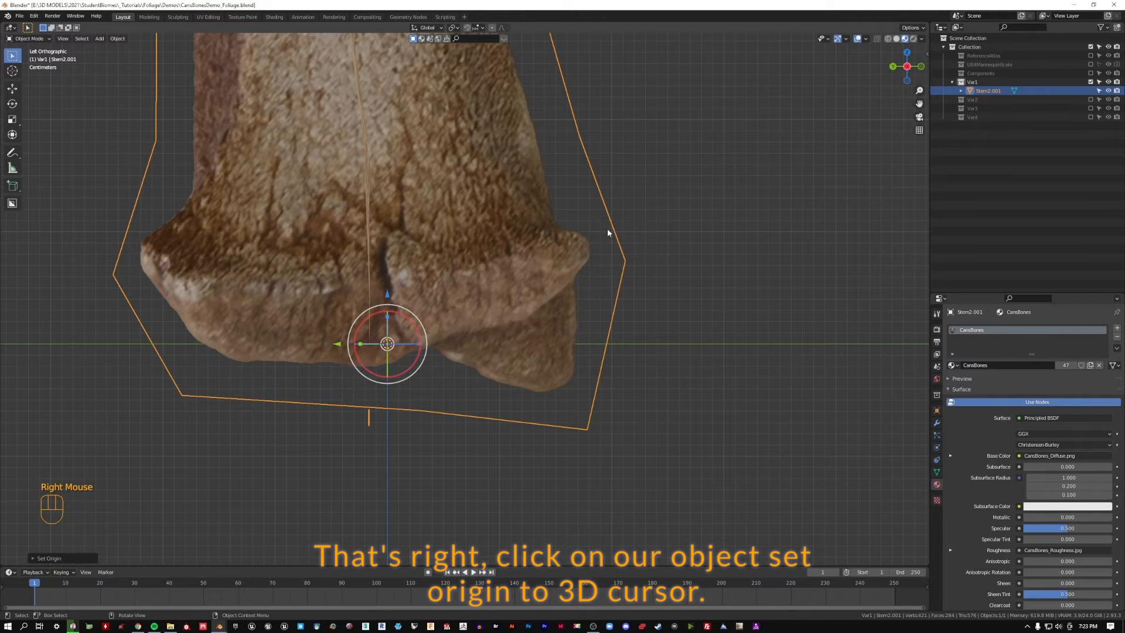
{"action": "left_click", "coordinate": [713, 280]}
{"action": "mouse_move", "coordinate": [535, 299]}
{"action": "middle_mouse_down"}
{"action": "mouse_move", "coordinate": [505, 268]}
{"action": "mouse_move", "coordinate": [557, 250]}
{"action": "mouse_move", "coordinate": [564, 298]}
{"action": "mouse_move", "coordinate": [533, 295]}
{"action": "middle_mouse_up"}
{"action": "left_click", "coordinate": [533, 294]}
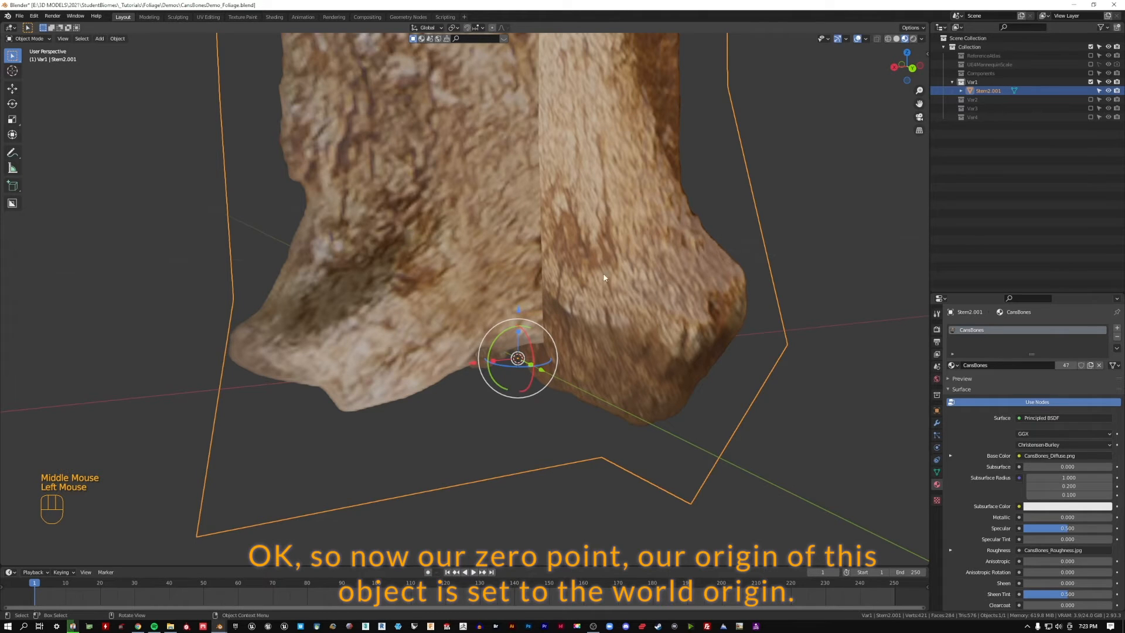
{"action": "scroll", "coordinate": [452, 363], "scroll_direction": "down", "scroll_amount": 4}
{"action": "middle_click_drag", "start_coordinate": [452, 363], "coordinate": [516, 306]}
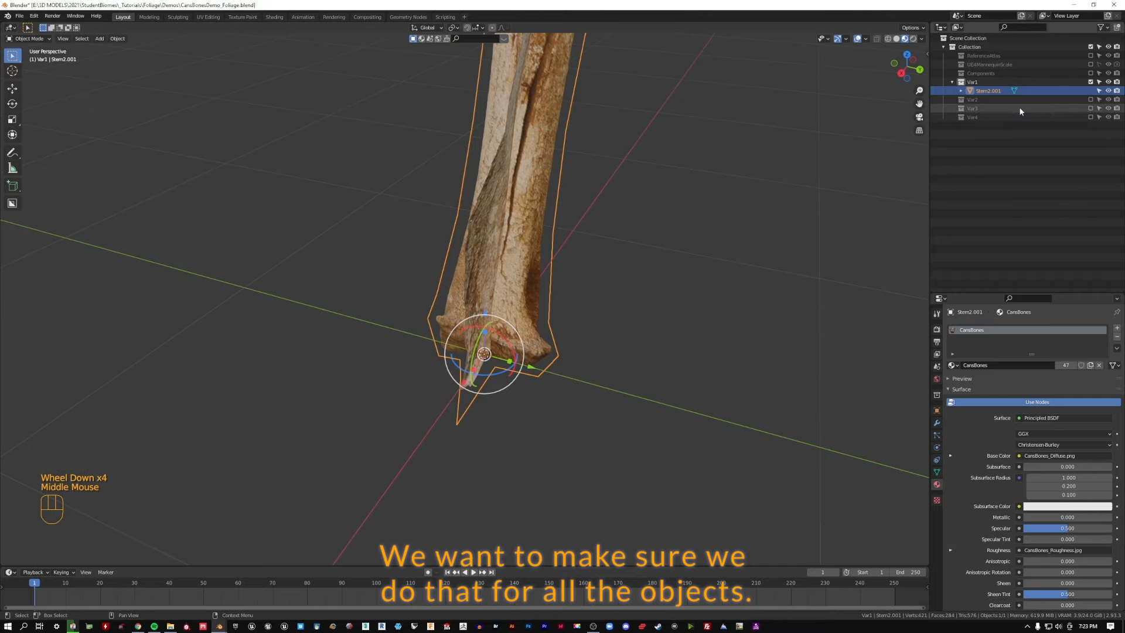
- Exclude the Var1 collection, enable Var2, and join all Var2 parts into one mesh with the stem Plane2.003 as active object
{"action": "left_click", "coordinate": [1091, 82]}
{"action": "left_click", "coordinate": [1090, 91]}
{"action": "left_click", "coordinate": [989, 126]}
{"action": "middle_click_drag", "start_coordinate": [577, 302], "coordinate": [585, 308]}
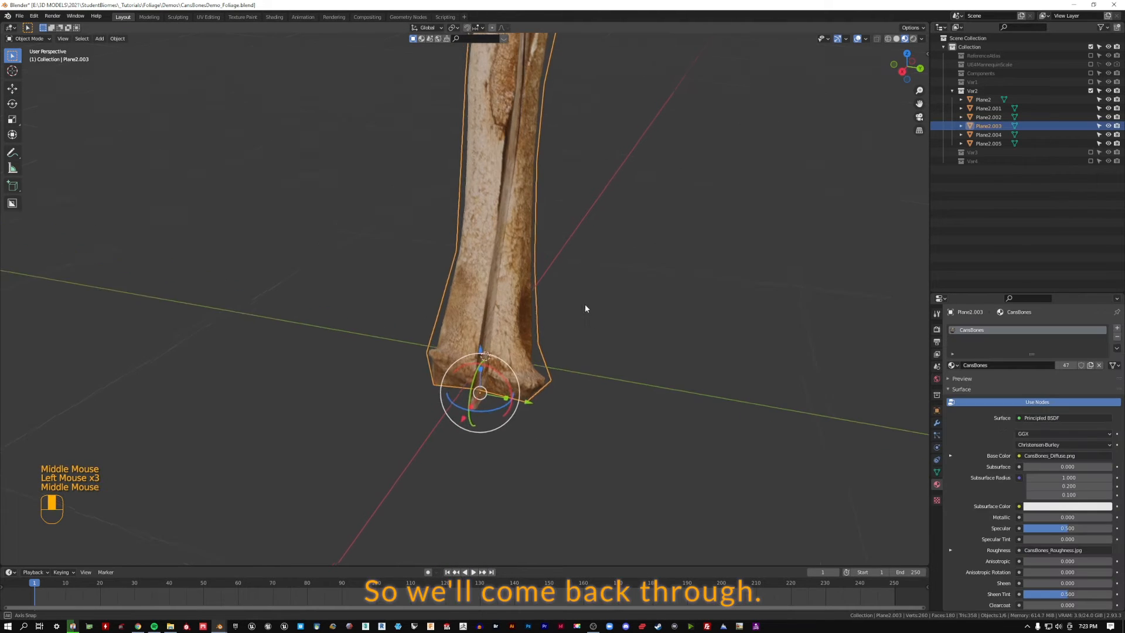
{"action": "scroll", "coordinate": [649, 307], "scroll_direction": "down", "scroll_amount": 2}
{"action": "key", "text": "a"}
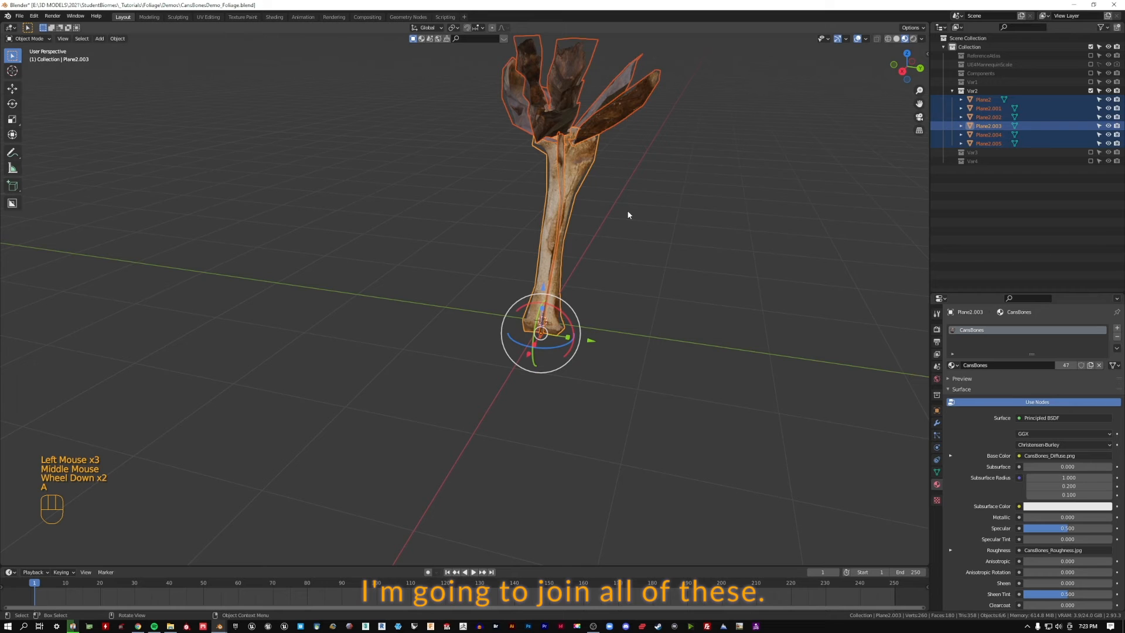
{"action": "key", "text": "ctrl+j"}
- Centre the joined Var2 plant's base near the world origin in left and front orthographic views, and set its origin to the 3D cursor
{"action": "key", "text": "grave"}
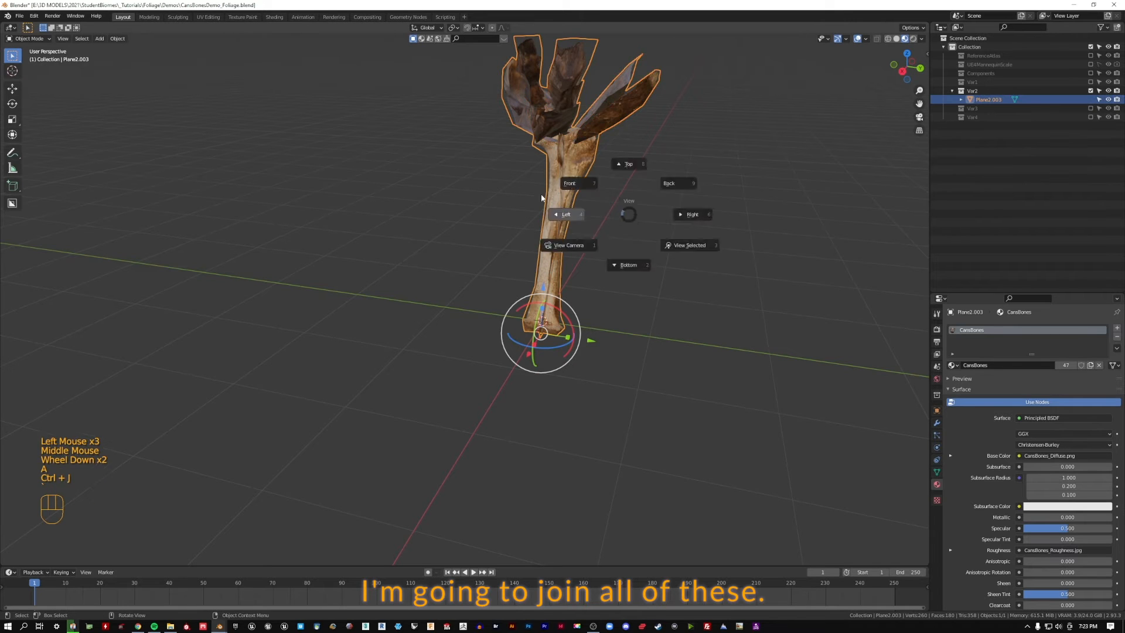
{"action": "scroll", "coordinate": [393, 320], "scroll_direction": "up", "scroll_amount": 4}
{"action": "key", "text": "g"}
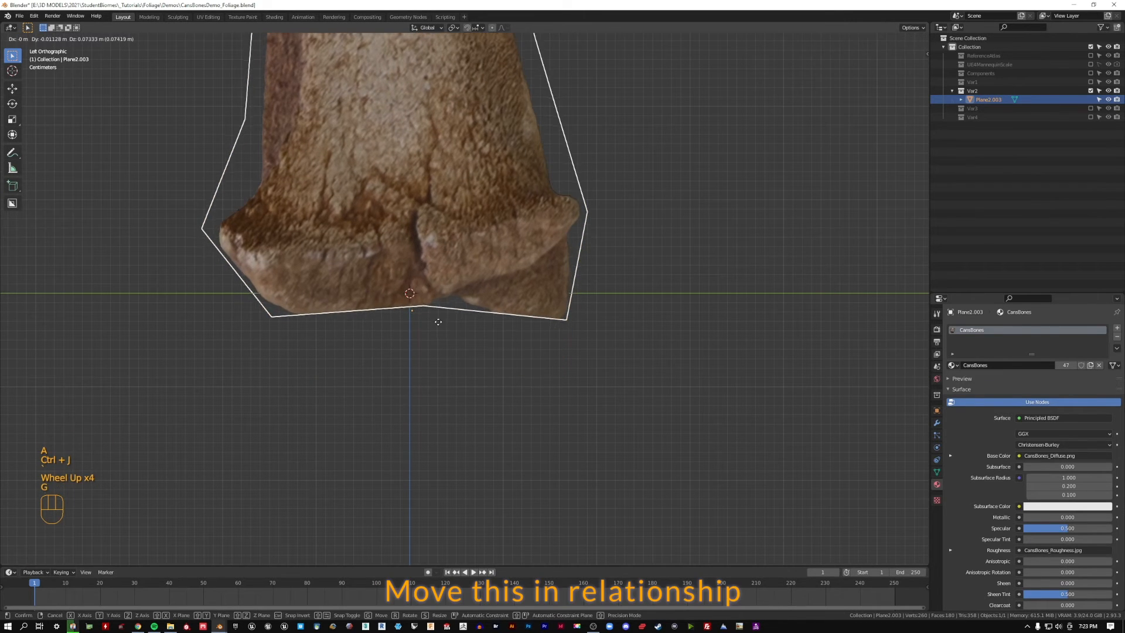
{"action": "left_click", "coordinate": [440, 318]}
{"action": "key", "text": "grave"}
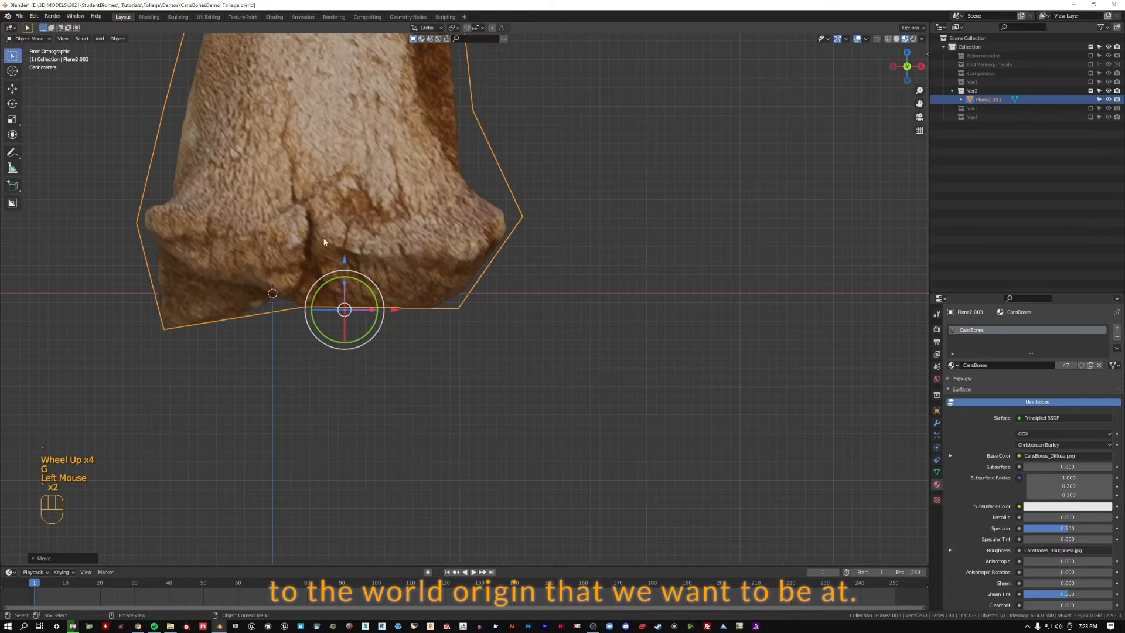
{"action": "key", "text": "g"}
{"action": "left_click", "coordinate": [311, 225]}
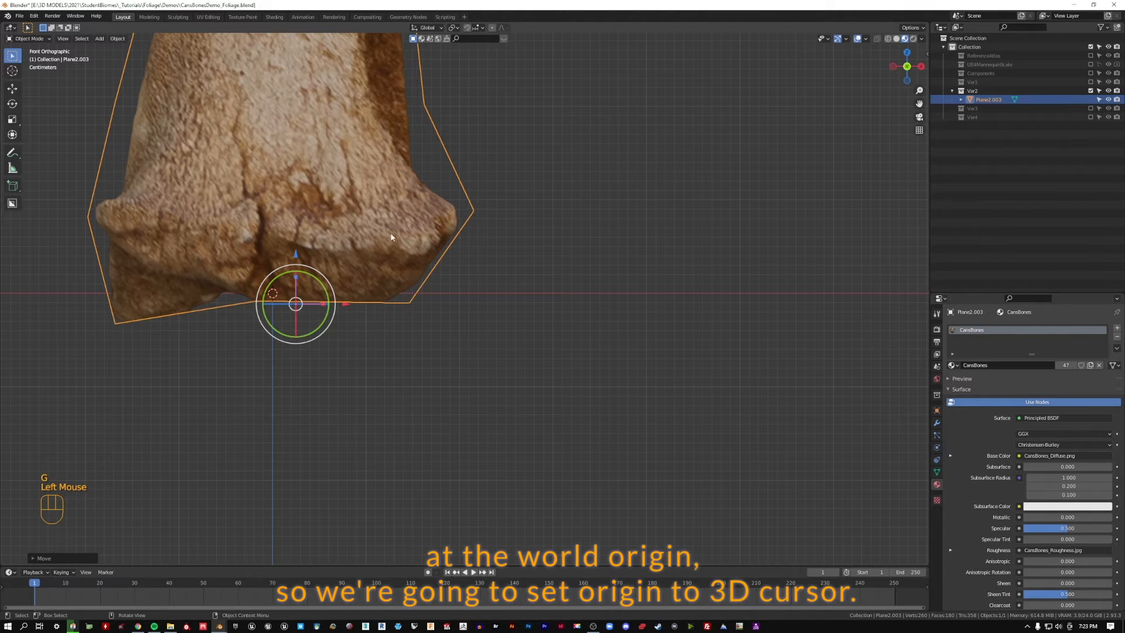
{"action": "right_click", "coordinate": [364, 232]}
{"action": "left_click", "coordinate": [459, 251]}
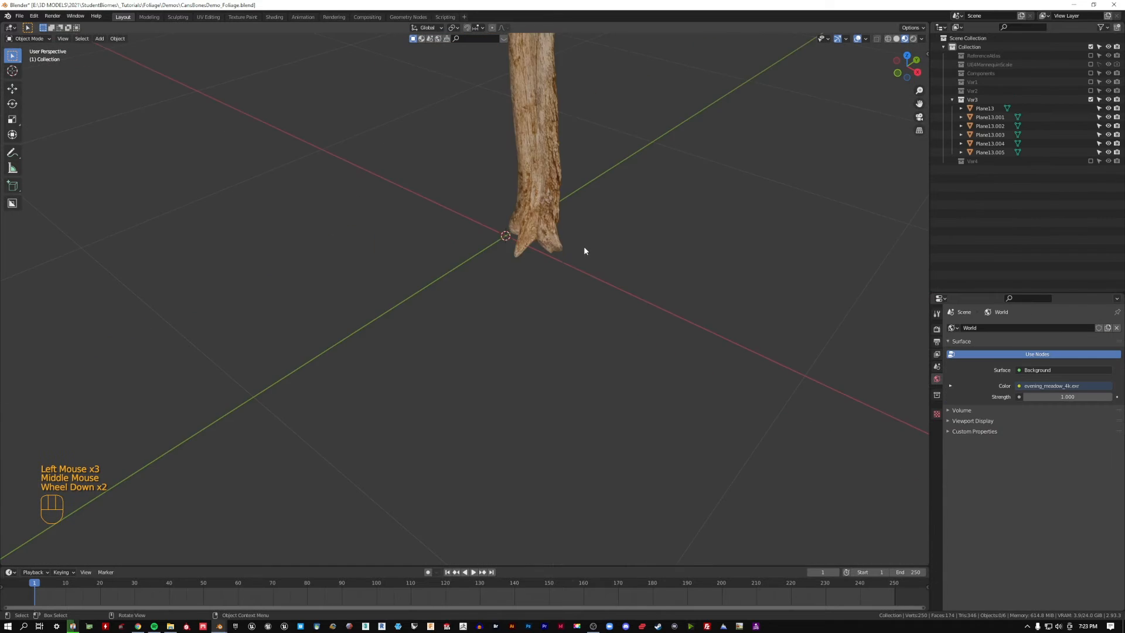
- Join all Var3 parts into one mesh with the stem Plane13 as the active object
{"action": "scroll", "coordinate": [586, 234], "scroll_direction": "down", "scroll_amount": 4}
{"action": "middle_click_drag", "start_coordinate": [627, 170], "coordinate": [551, 213], "text": "shift"}
{"action": "scroll", "coordinate": [541, 220], "scroll_direction": "up", "scroll_amount": 1}
{"action": "left_click", "coordinate": [467, 291]}
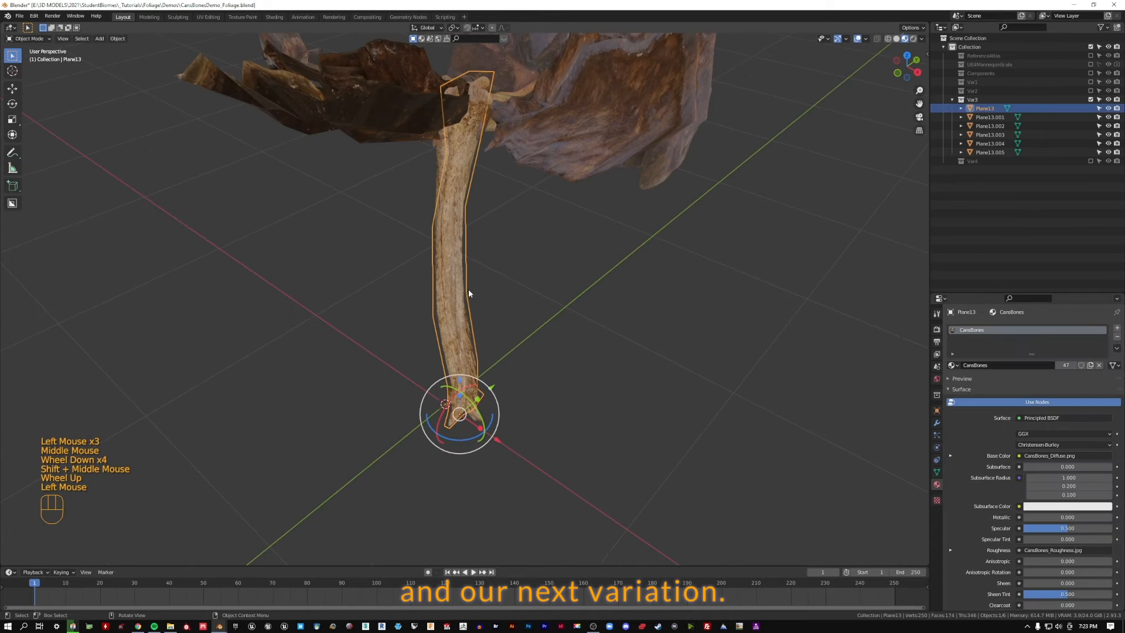
{"action": "key", "text": "a"}
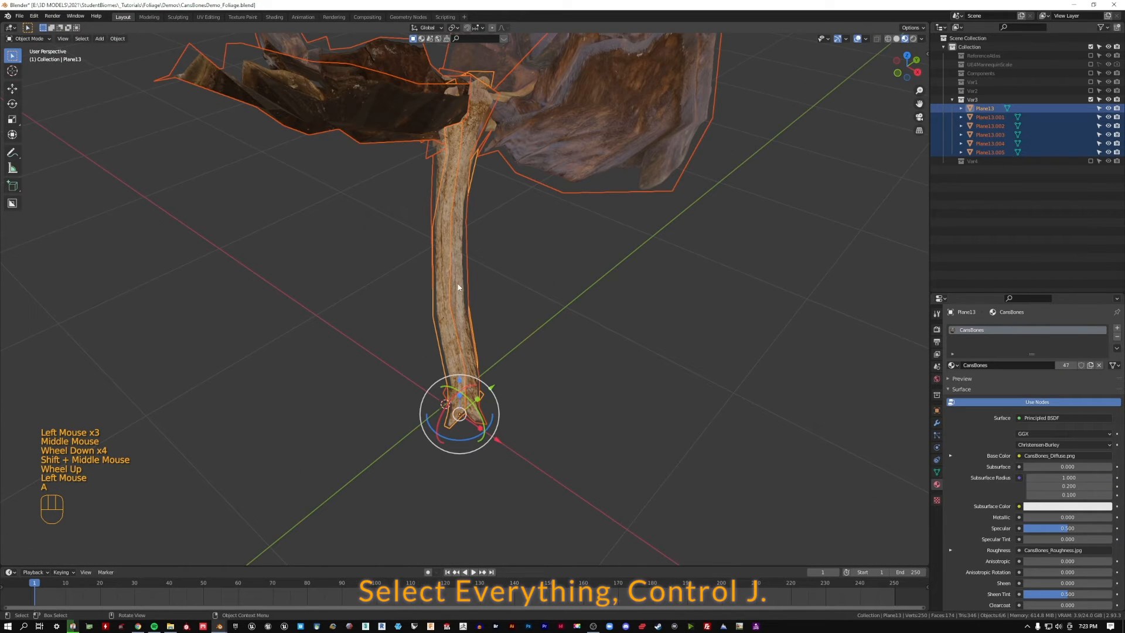
{"action": "key", "text": "ctrl+j"}
- In left orthographic view, lower the joined Var3 plant so its base sinks slightly below the ground line, centred on the Z axis
{"action": "key", "text": "grave"}
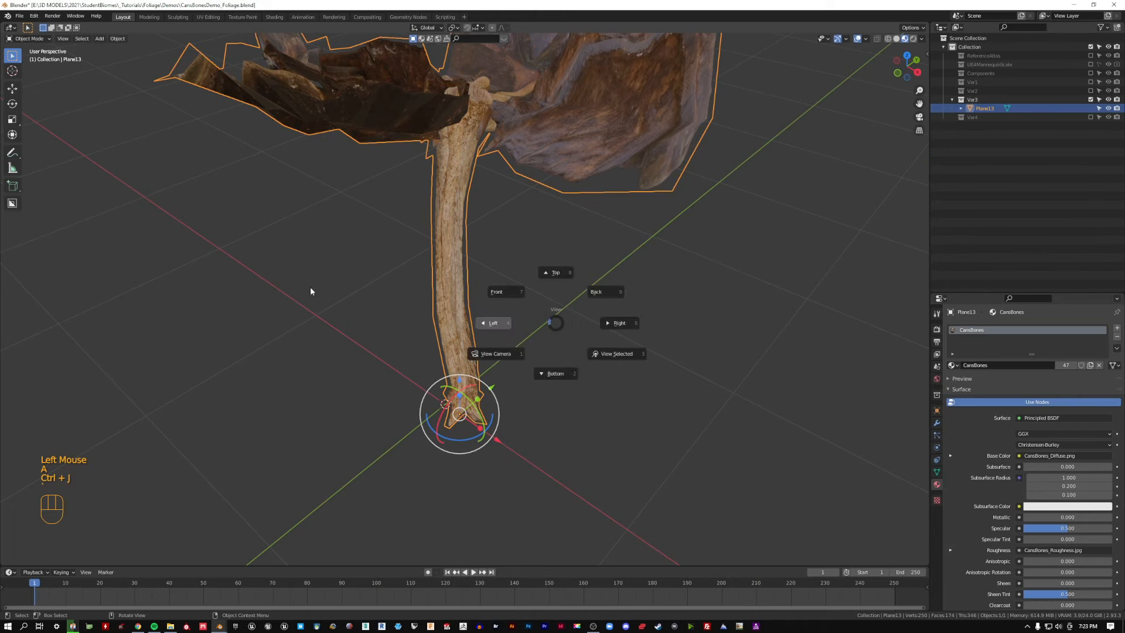
{"action": "scroll", "coordinate": [473, 426], "scroll_direction": "up", "scroll_amount": 2}
{"action": "scroll", "coordinate": [472, 426], "scroll_direction": "up", "scroll_amount": 2}
{"action": "middle_click_drag", "start_coordinate": [751, 238], "coordinate": [620, 239], "text": "shift"}
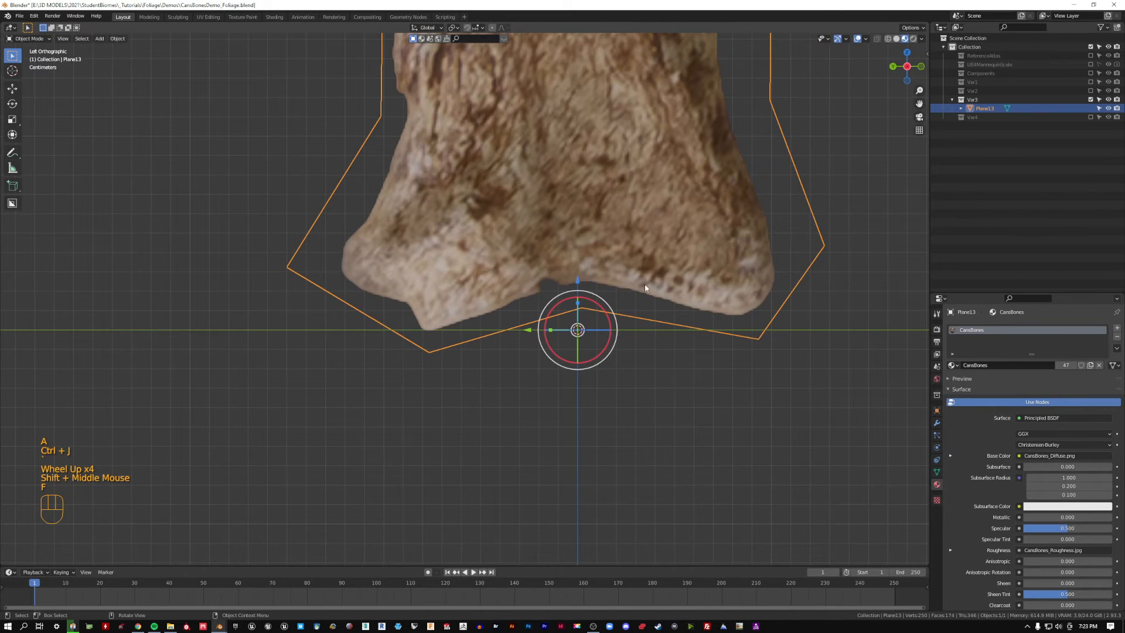
{"action": "key", "text": "g"}
{"action": "left_click", "coordinate": [646, 334]}
{"action": "middle_click_drag", "start_coordinate": [685, 269], "coordinate": [600, 266], "text": "shift"}
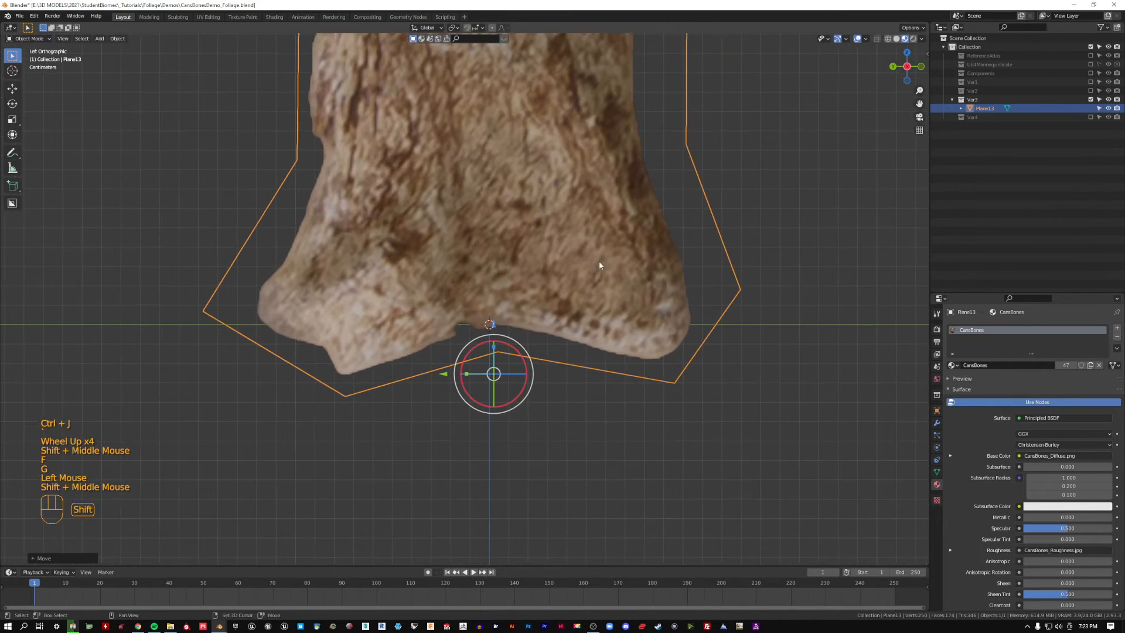
- In front orthographic view, centre the joined Var3 plant's base near the world origin and set its origin to the 3D cursor
{"action": "key", "text": "grave"}
{"action": "middle_click_drag", "start_coordinate": [780, 237], "coordinate": [547, 241], "text": "shift"}
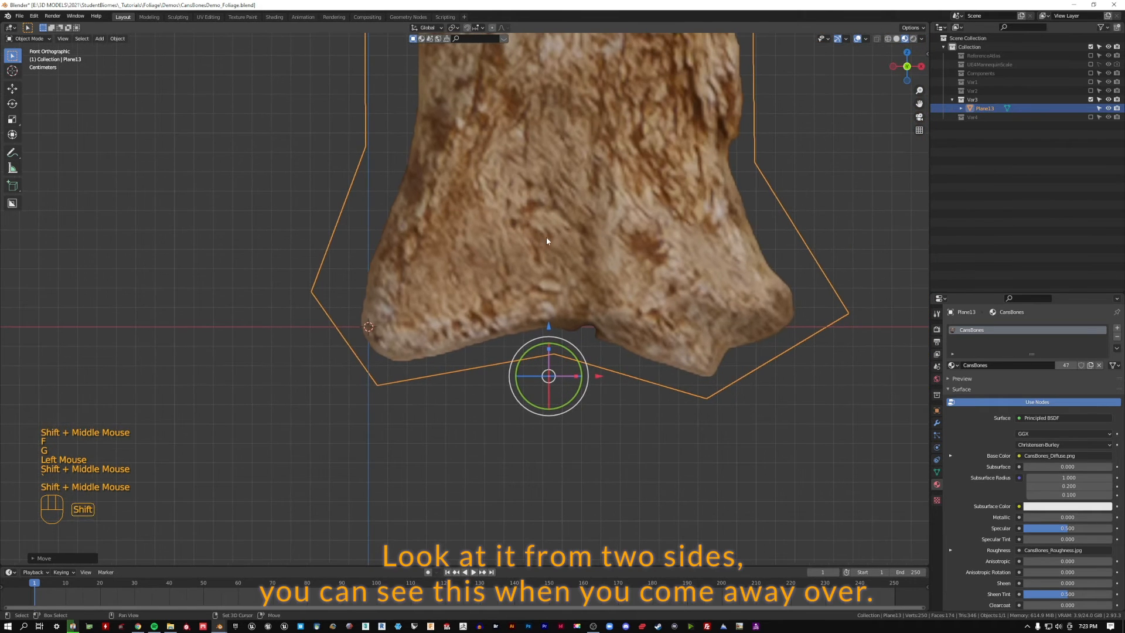
{"action": "key", "text": "g"}
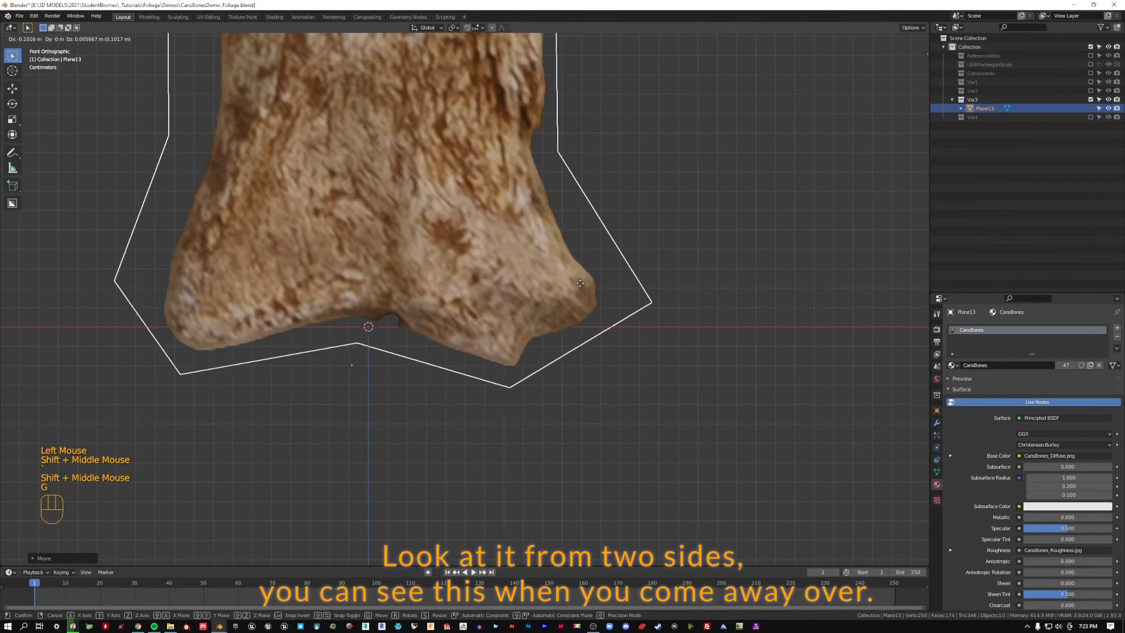
{"action": "left_click", "coordinate": [572, 413]}
{"action": "right_click", "coordinate": [413, 284]}
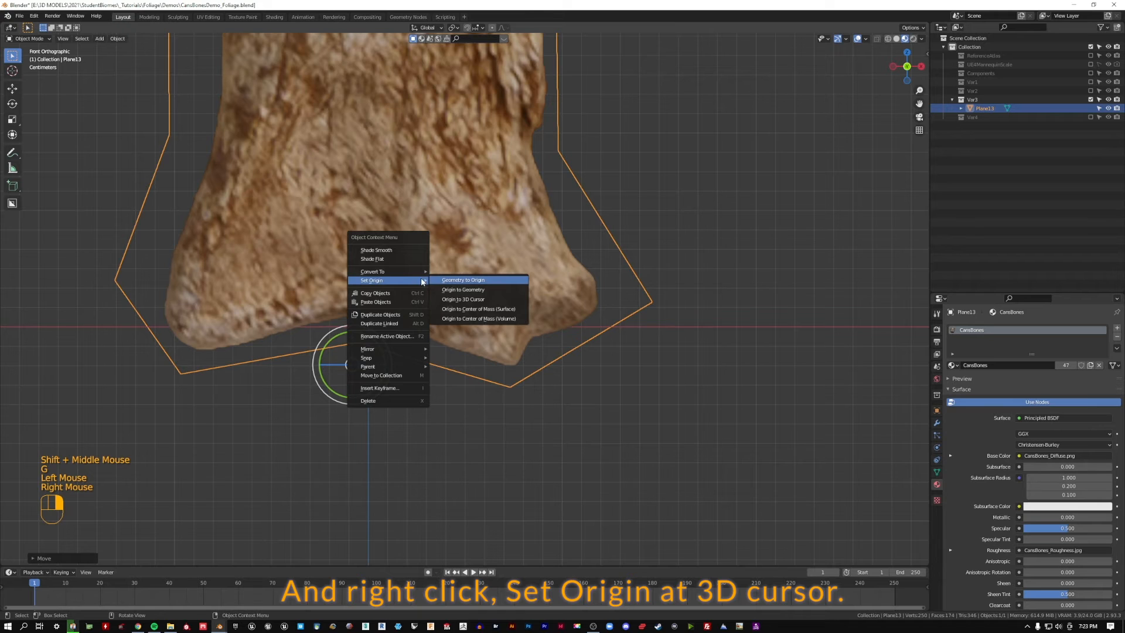
{"action": "left_click", "coordinate": [485, 299]}
{"action": "left_click", "coordinate": [515, 424]}
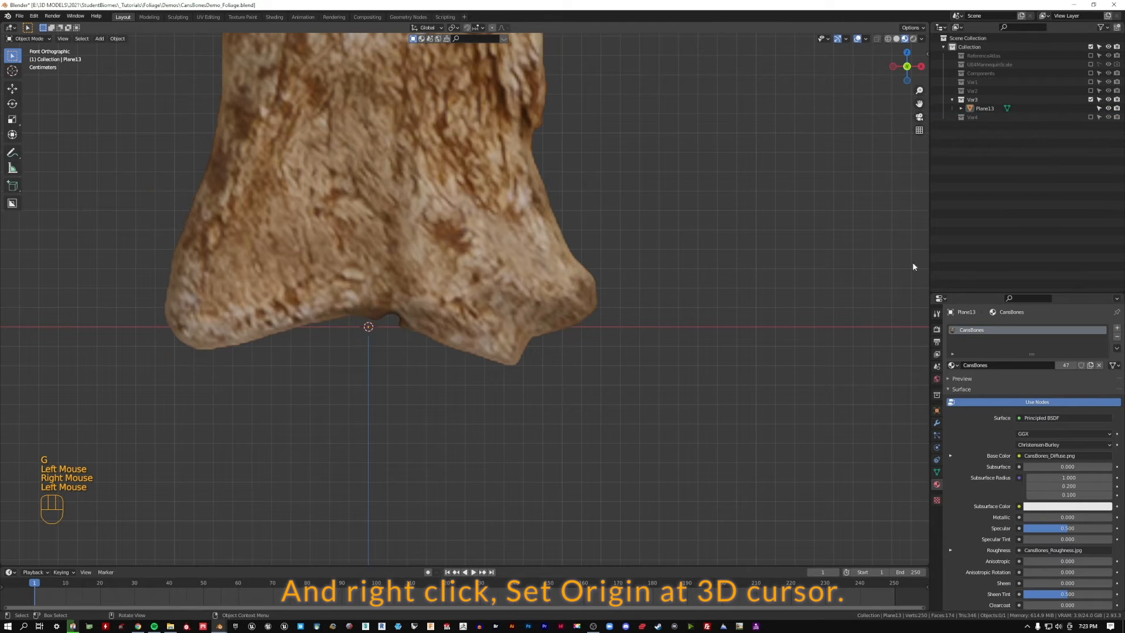
- Exclude the Var3 collection, enable Var4, and join all Var4 parts into one mesh with the stem Plane27 as active object
{"action": "left_click", "coordinate": [1090, 99]}
{"action": "left_click", "coordinate": [1091, 108]}
{"action": "scroll", "coordinate": [689, 245], "scroll_direction": "down", "scroll_amount": 2}
{"action": "middle_click_drag", "start_coordinate": [689, 244], "coordinate": [596, 327], "text": "shift"}
{"action": "key", "text": "grave"}
{"action": "left_click", "coordinate": [533, 327]}
{"action": "key", "text": "a"}
{"action": "scroll", "coordinate": [575, 250], "scroll_direction": "down", "scroll_amount": 2}
{"action": "left_click", "coordinate": [575, 250]}
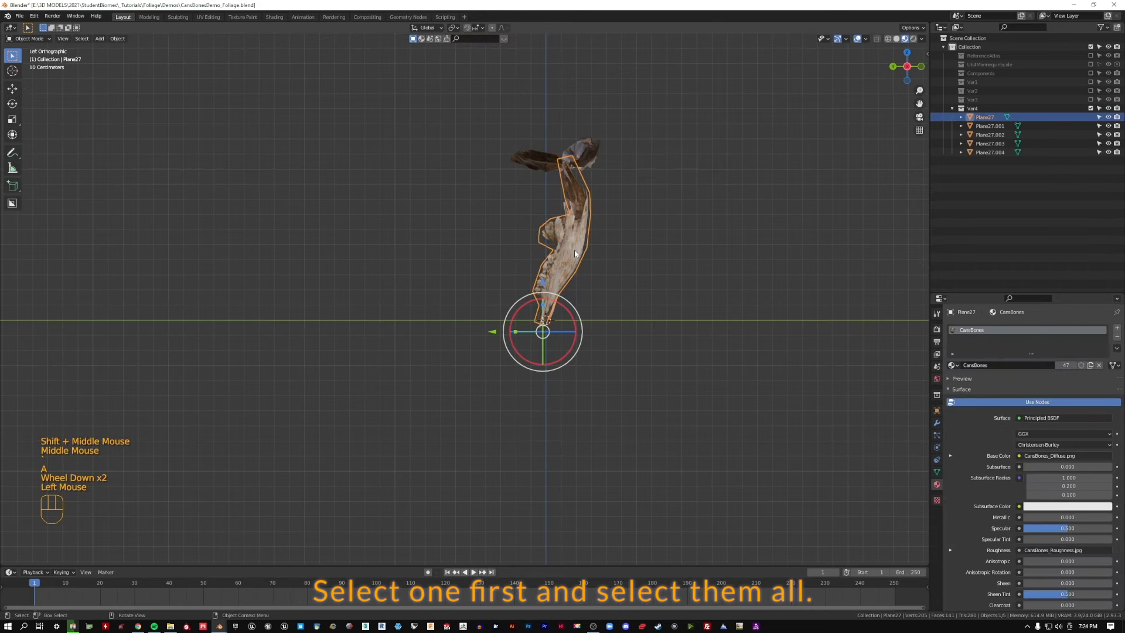
{"action": "key", "text": "a"}
{"action": "key", "text": "ctrl+j"}
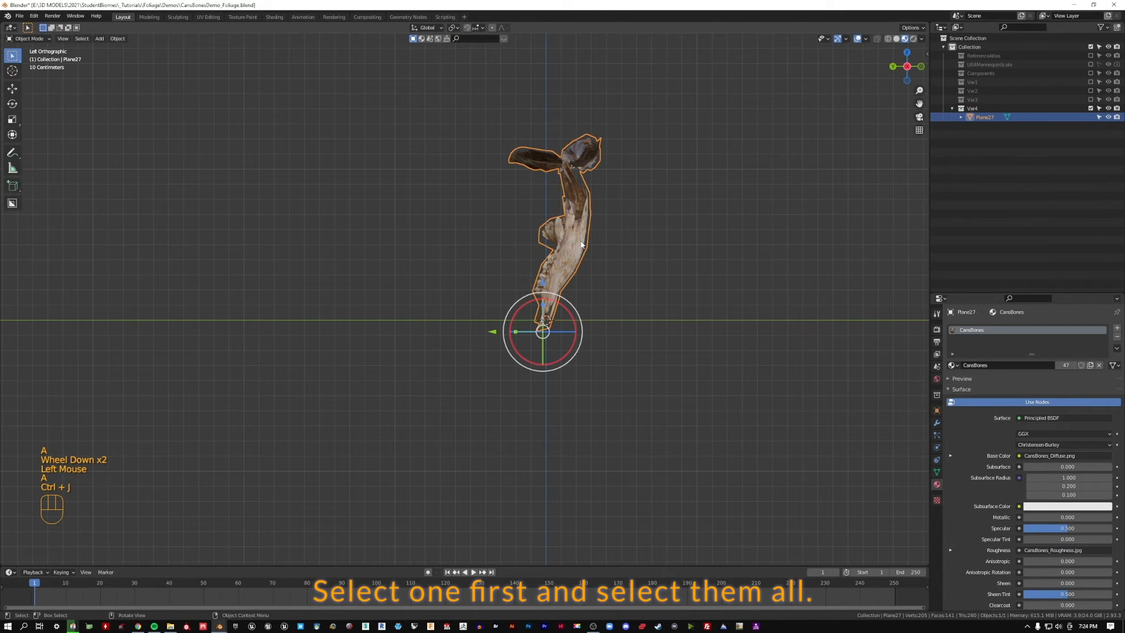
- In left orthographic view, tilt the joined Var4 plant slightly and position its base just below the ground line at the Z axis
{"action": "scroll", "coordinate": [554, 316], "scroll_direction": "up", "scroll_amount": 4}
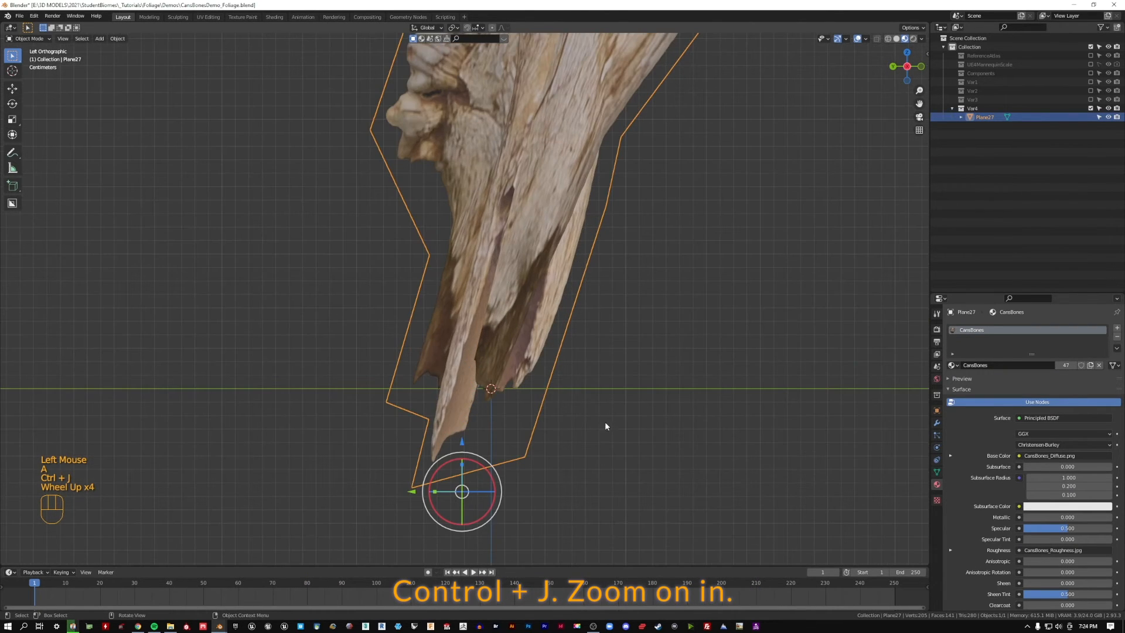
{"action": "key", "text": "g"}
{"action": "left_click", "coordinate": [610, 322]}
{"action": "key", "text": "r"}
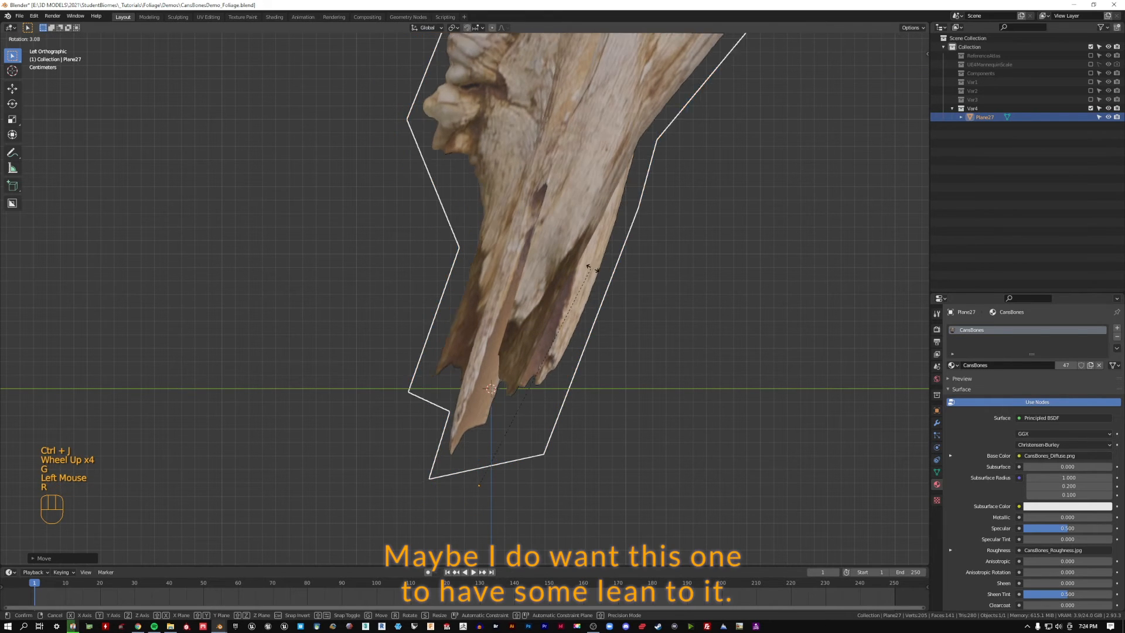
{"action": "left_click", "coordinate": [589, 382]}
{"action": "key", "text": "g"}
{"action": "left_click", "coordinate": [649, 365]}
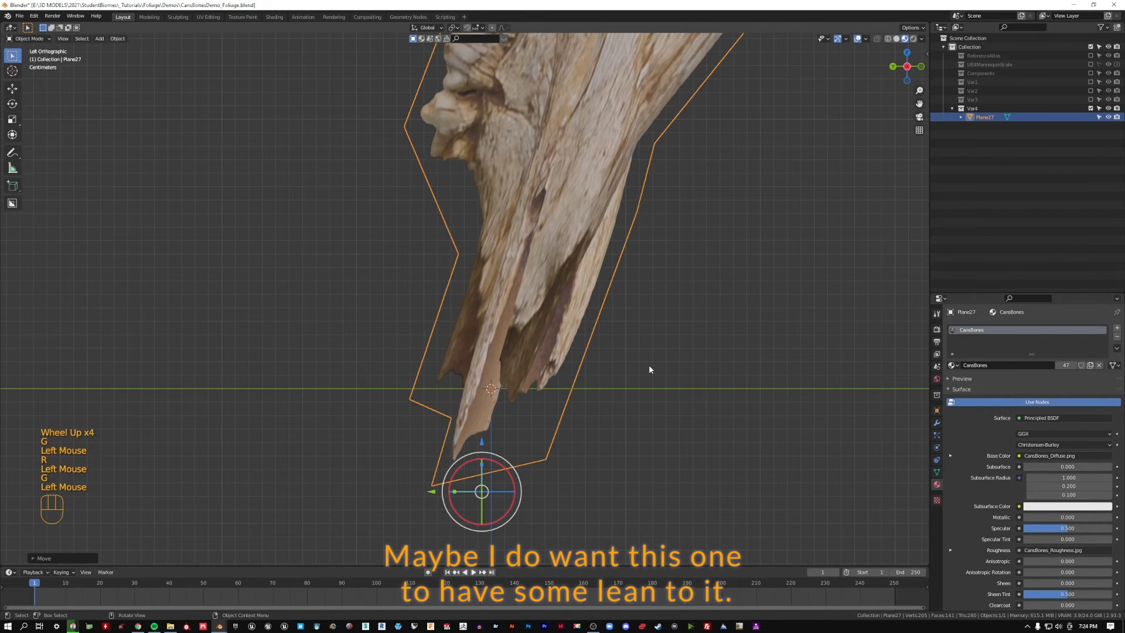
- In front orthographic view, centre the Var4 plant's base near the world origin and set its origin to the 3D cursor
{"action": "key", "text": "grave"}
{"action": "key", "text": "grave"}
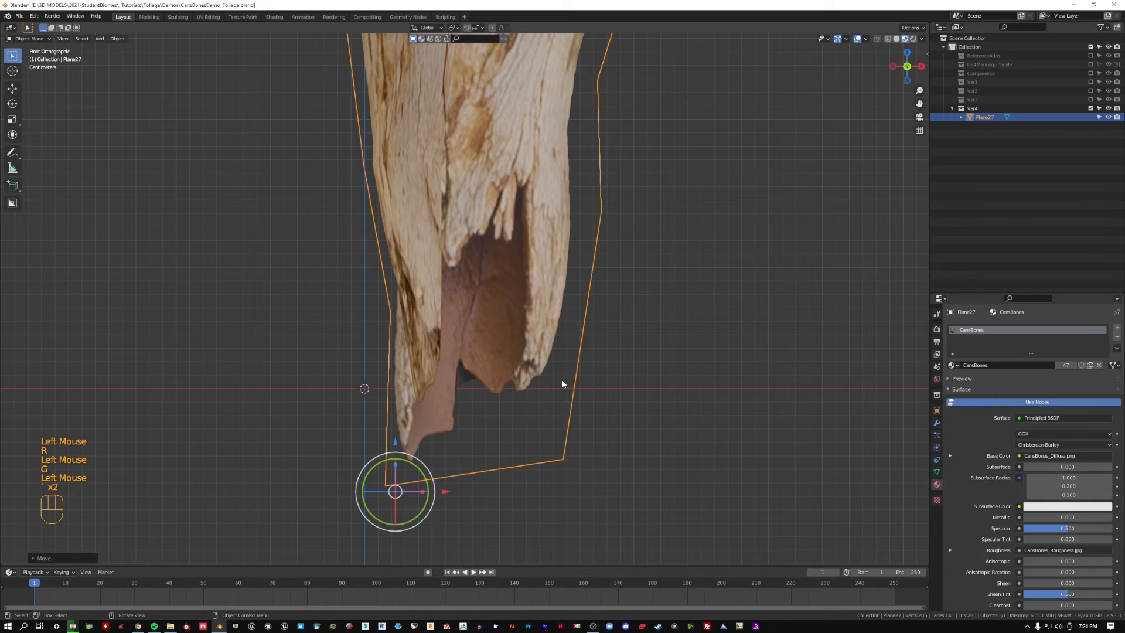
{"action": "key", "text": "g"}
{"action": "left_click", "coordinate": [512, 387]}
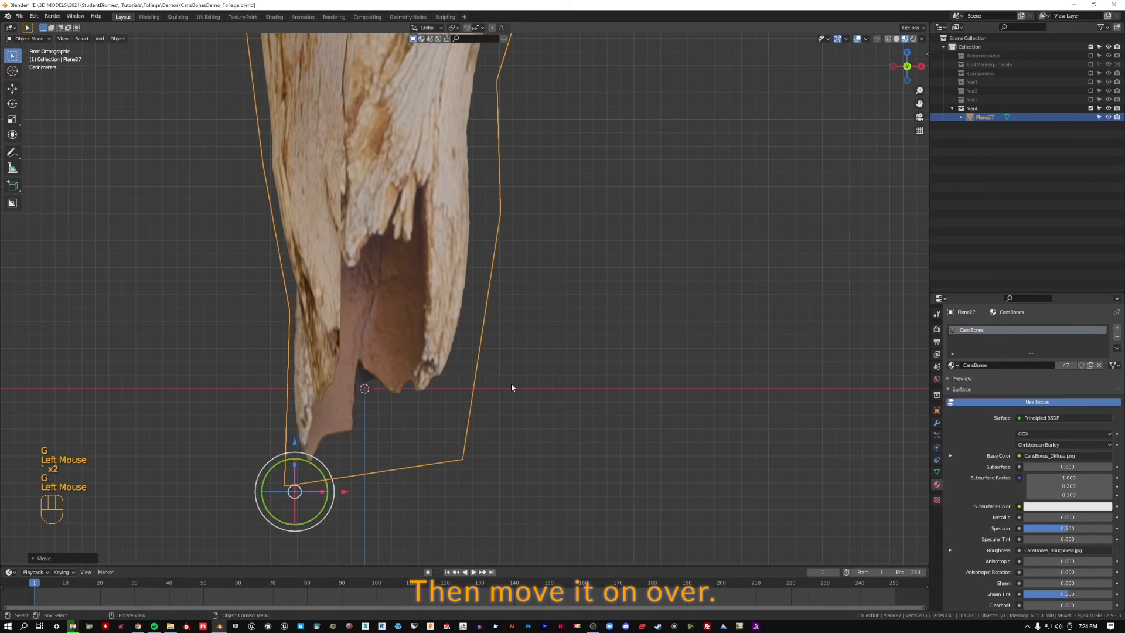
{"action": "left_click", "coordinate": [624, 367]}
{"action": "left_click", "coordinate": [418, 372]}
{"action": "right_click", "coordinate": [421, 339]}
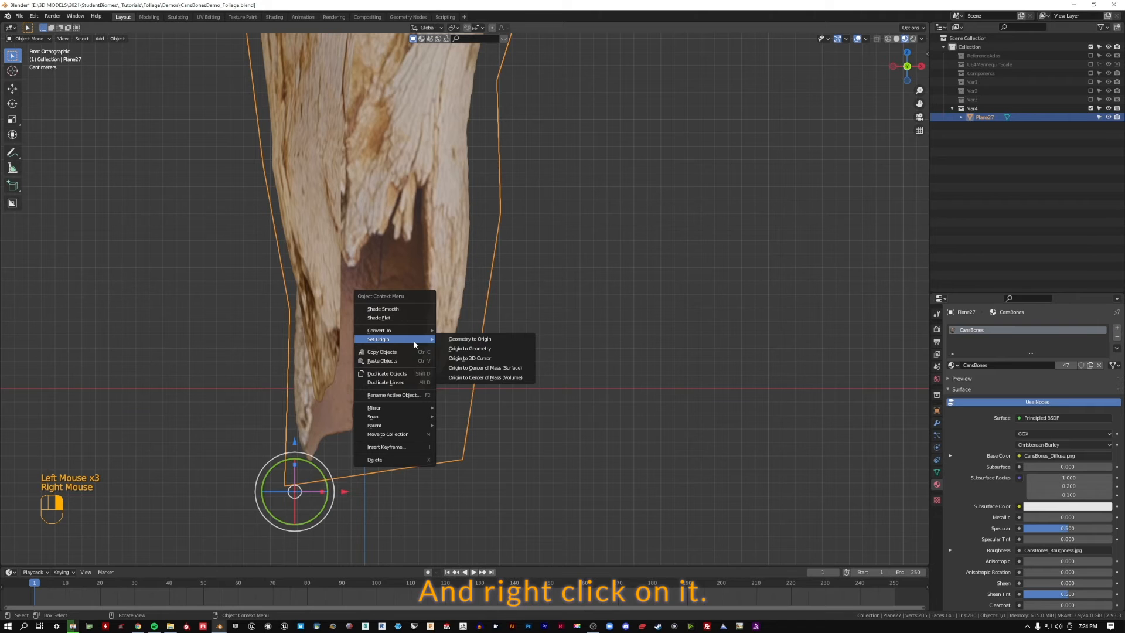
{"action": "left_click", "coordinate": [467, 358]}
- Enable the Var3, Var2 and Var1 collections to show all four plants stacked at the world origin
{"action": "middle_click_drag", "start_coordinate": [625, 367], "coordinate": [599, 353]}
{"action": "scroll", "coordinate": [539, 398], "scroll_direction": "down", "scroll_amount": 4}
{"action": "left_click", "coordinate": [1091, 100]}
{"action": "left_click", "coordinate": [1091, 91]}
{"action": "left_click", "coordinate": [1090, 82]}
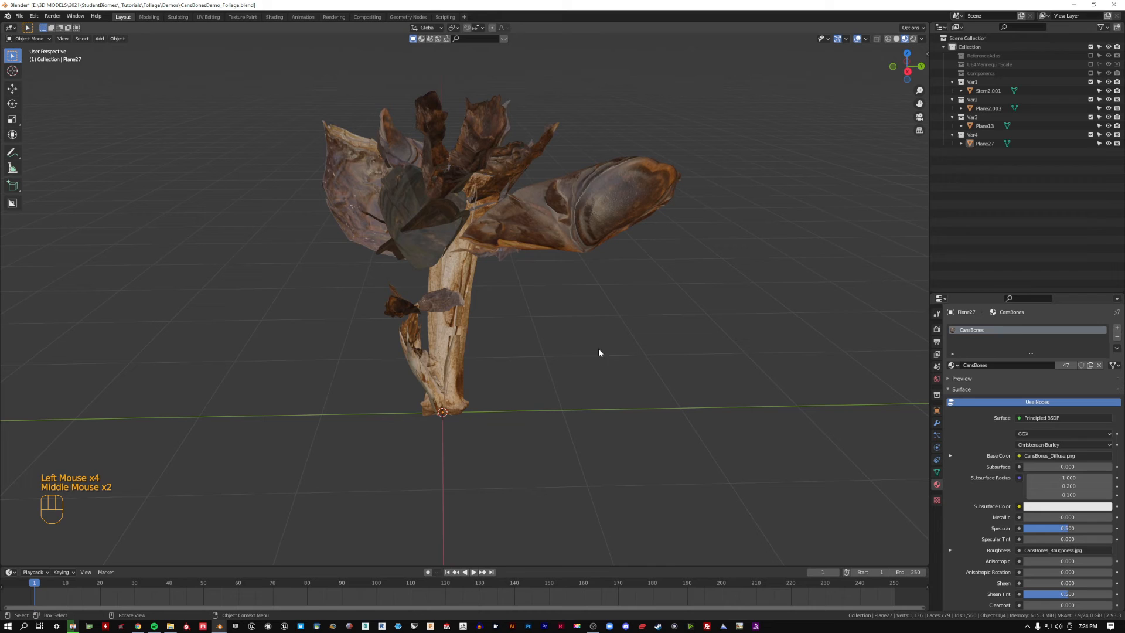
{"action": "left_click", "coordinate": [462, 371]}
{"action": "key", "text": "g"}
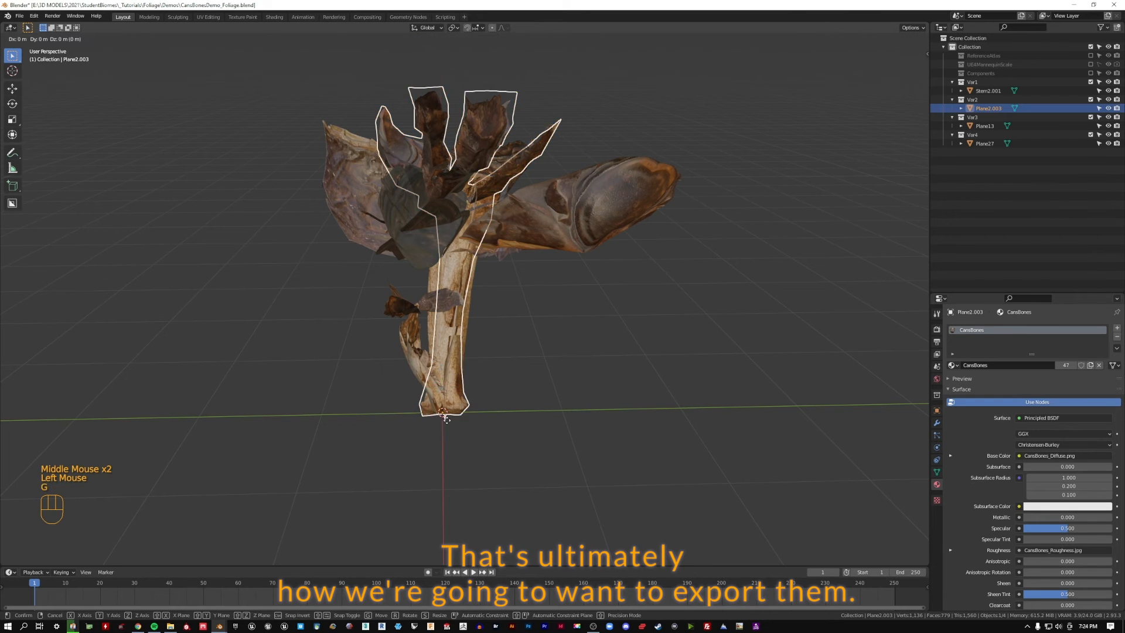
{"action": "key", "text": "x"}
{"action": "key", "text": "Escape"}
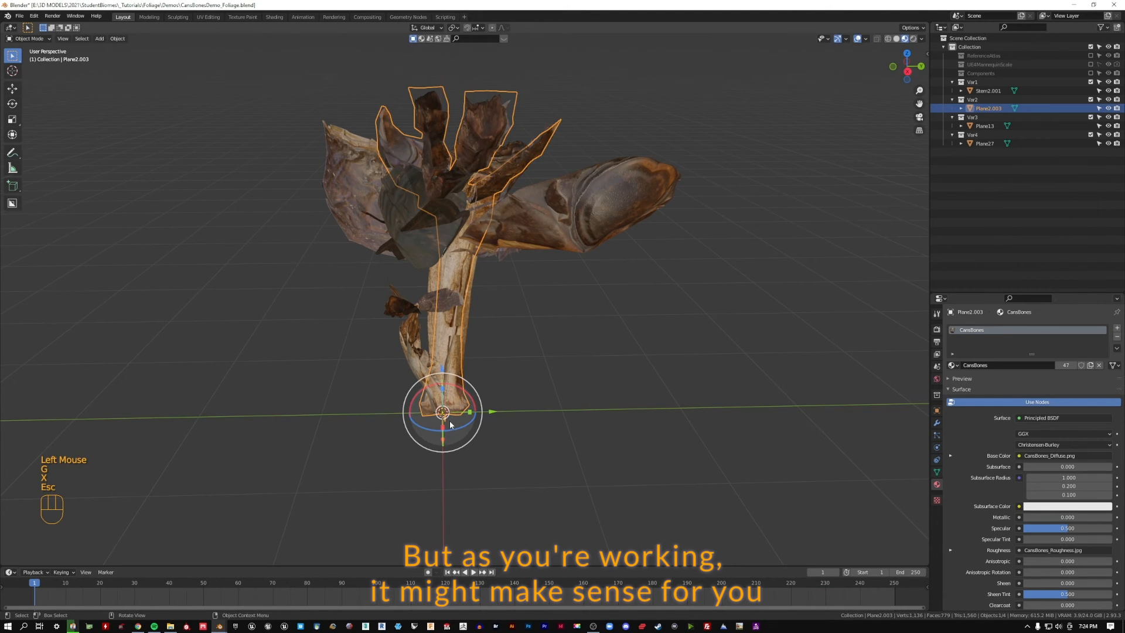
- Move the Var2 plant and the Var1 plant along positive Y, with Var1 farther from the world origin
{"action": "key", "text": "g"}
{"action": "key", "text": "y"}
{"action": "left_click", "coordinate": [659, 428]}
{"action": "left_click", "coordinate": [459, 382]}
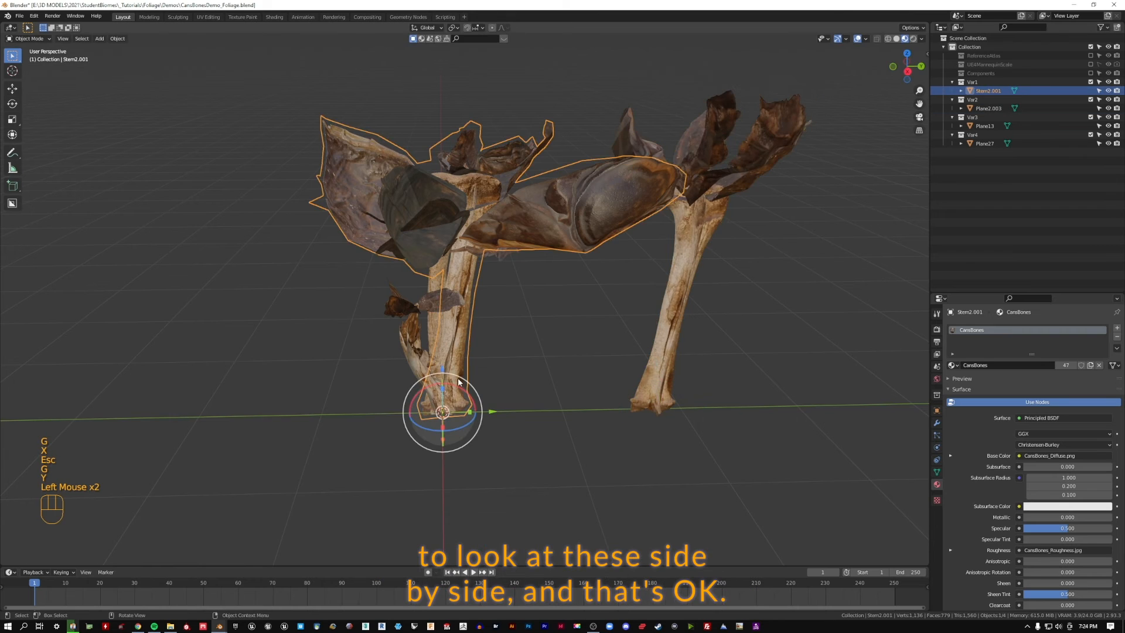
{"action": "key", "text": "g"}
{"action": "key", "text": "y"}
{"action": "left_click", "coordinate": [783, 388]}
- Move the Var4 plant along negative Y and shift the Var3 plant slightly in the same direction
{"action": "left_click", "coordinate": [418, 368]}
{"action": "key", "text": "g"}
{"action": "key", "text": "y"}
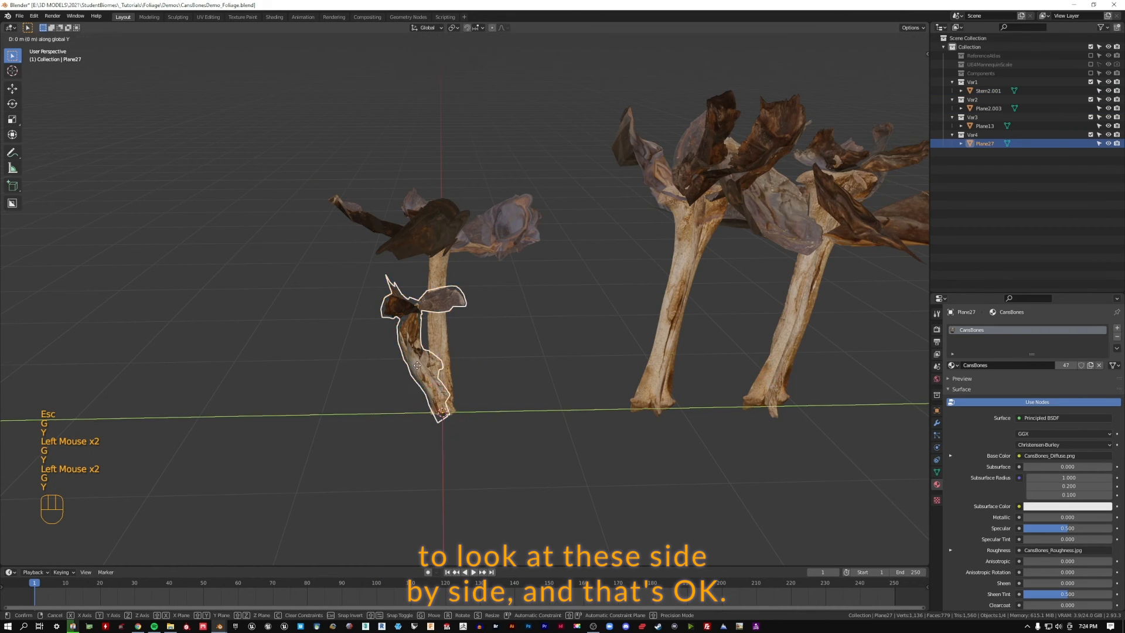
{"action": "left_click", "coordinate": [320, 389]}
{"action": "key", "text": "y"}
{"action": "key", "text": "g"}
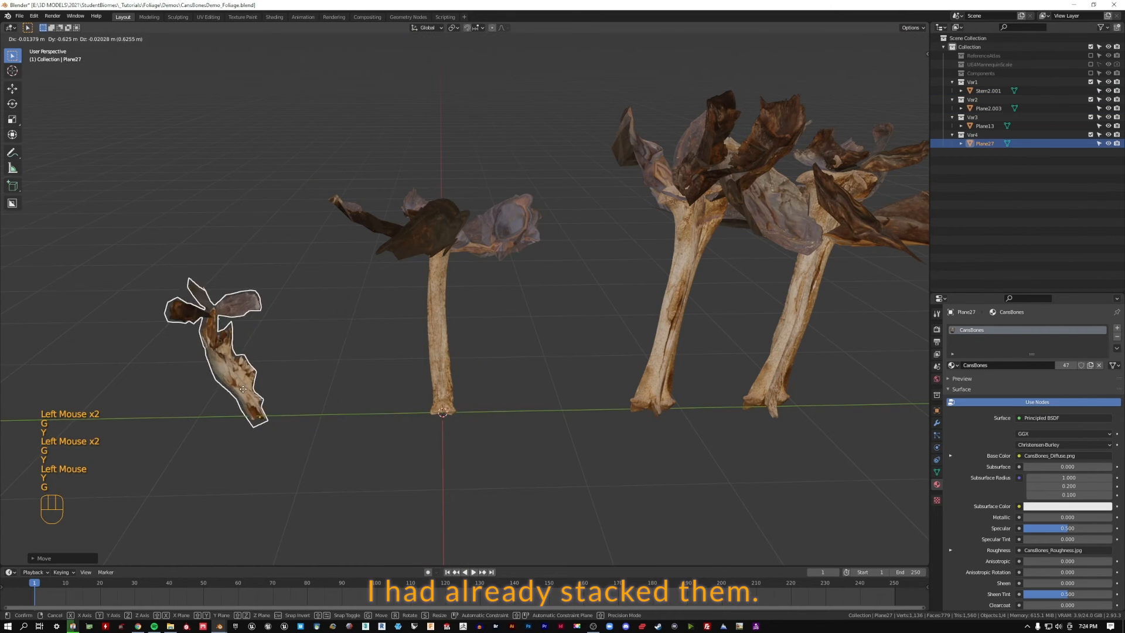
{"action": "left_click", "coordinate": [240, 389]}
{"action": "left_click", "coordinate": [448, 392]}
{"action": "key", "text": "y"}
{"action": "key", "text": "g"}
{"action": "left_click", "coordinate": [421, 390]}
- Move the Var2 plant along Y closer to the Var3 plant to even out the spacing in the row
{"action": "left_click_drag", "start_coordinate": [631, 376], "coordinate": [637, 377]}
{"action": "left_click", "coordinate": [664, 382]}
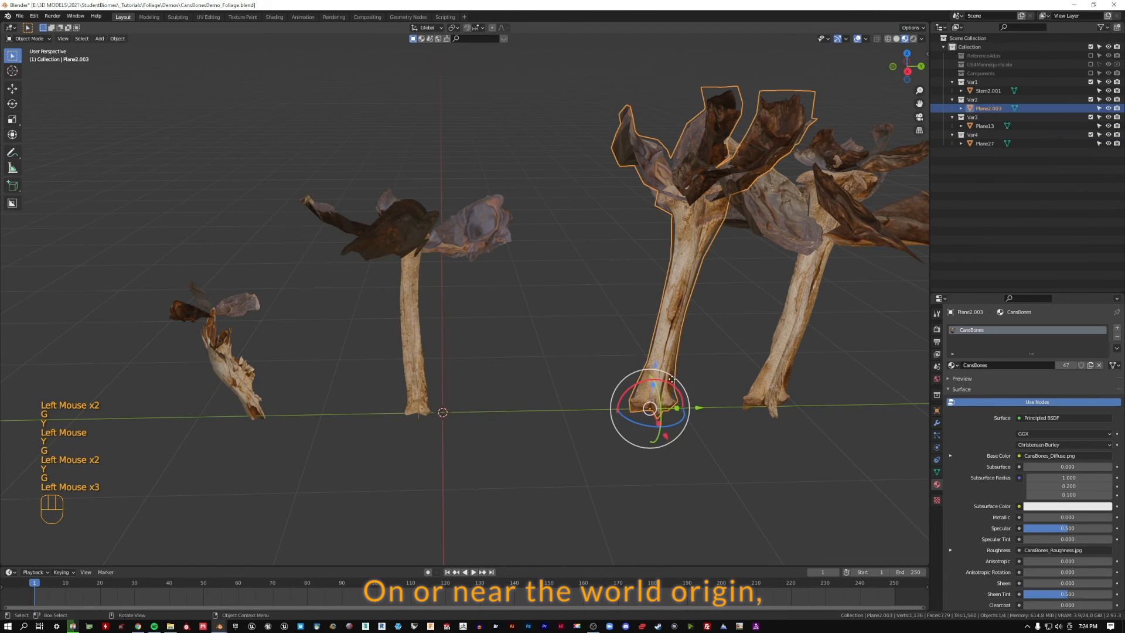
{"action": "key", "text": "g"}
{"action": "key", "text": "y"}
{"action": "left_click", "coordinate": [594, 383]}
- Examine the four plants side by side from several angles to compare their relative sizes and shapes
{"action": "left_click", "coordinate": [775, 382]}
{"action": "key", "text": "g"}
{"action": "left_click", "coordinate": [773, 381]}
{"action": "left_click", "coordinate": [773, 384]}
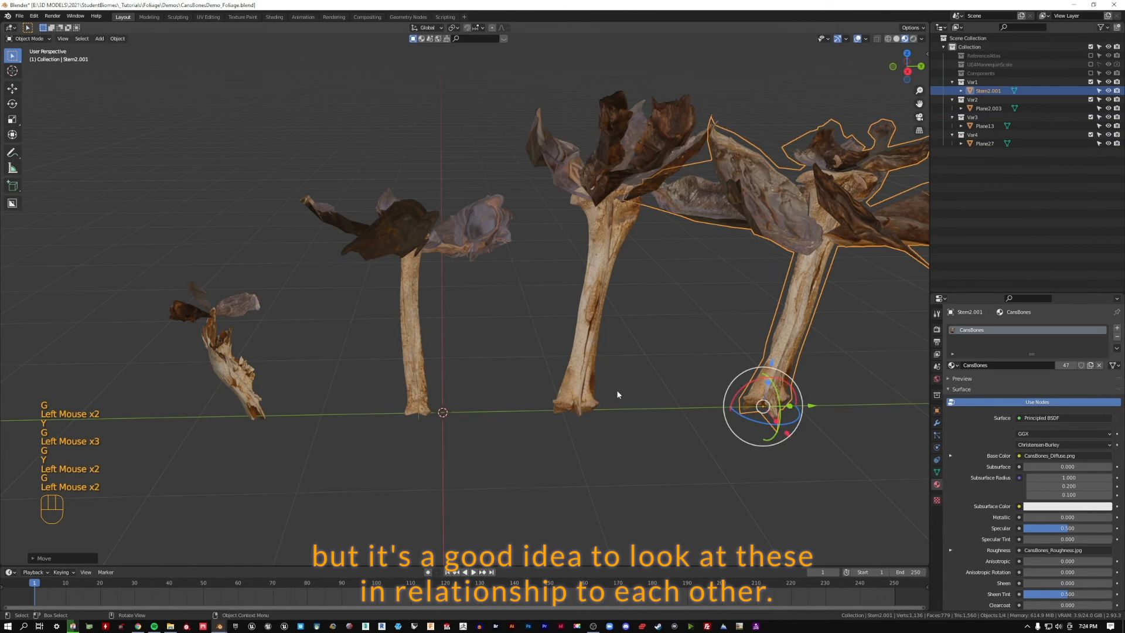
{"action": "middle_click_drag", "start_coordinate": [521, 399], "coordinate": [727, 421]}
{"action": "left_click", "coordinate": [727, 421]}
{"action": "scroll", "coordinate": [569, 427], "scroll_direction": "down", "scroll_amount": 2}
{"action": "scroll", "coordinate": [507, 419], "scroll_direction": "up", "scroll_amount": 2}
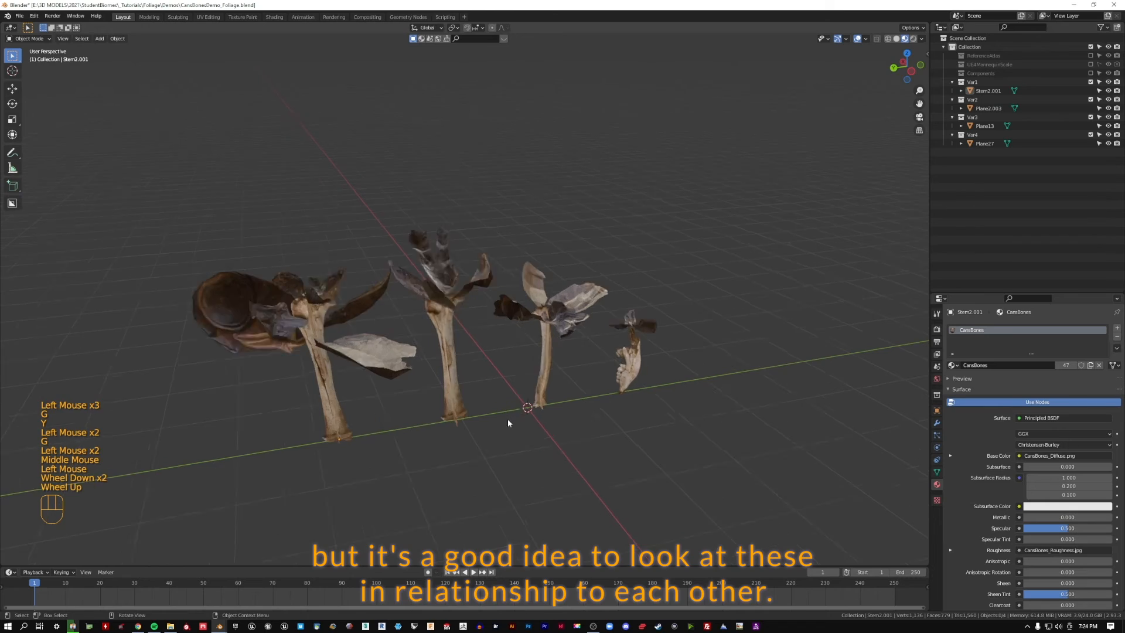
{"action": "middle_click_drag", "start_coordinate": [549, 403], "coordinate": [605, 453]}
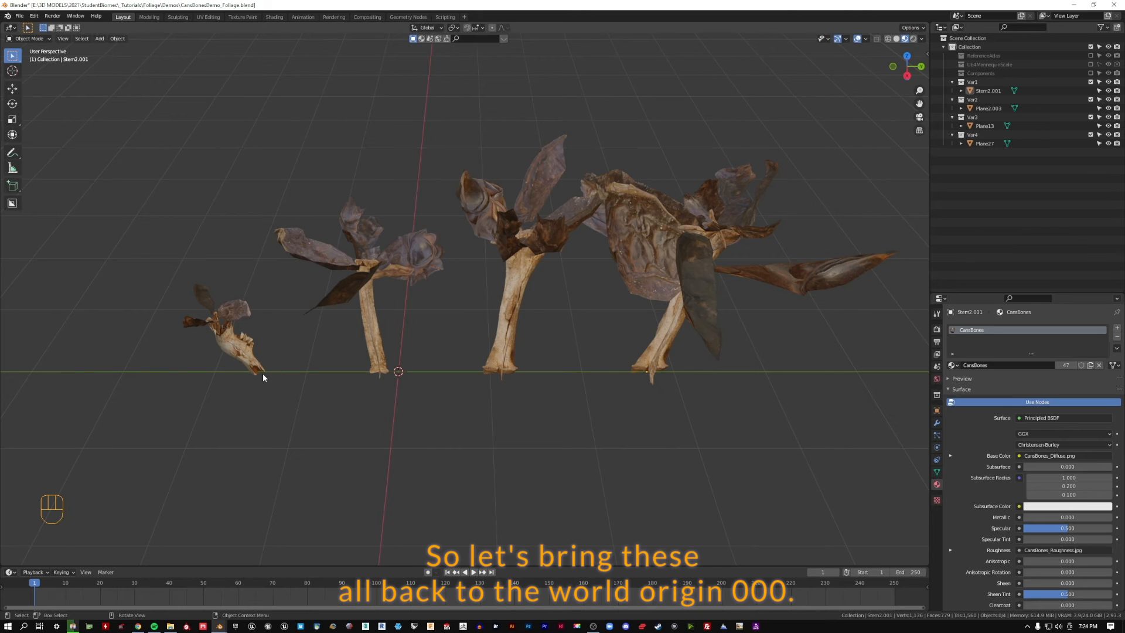
- Undo all the side-by-side moves of the four plants, back to the stacked arrangement at the world origin
{"action": "key", "text": "ctrl+z"}
{"action": "key", "text": "ctrl+z"}
{"action": "key", "text": "ctrl+z"}
{"action": "key", "text": "ctrl+z"}
{"action": "key", "text": "ctrl+z"}
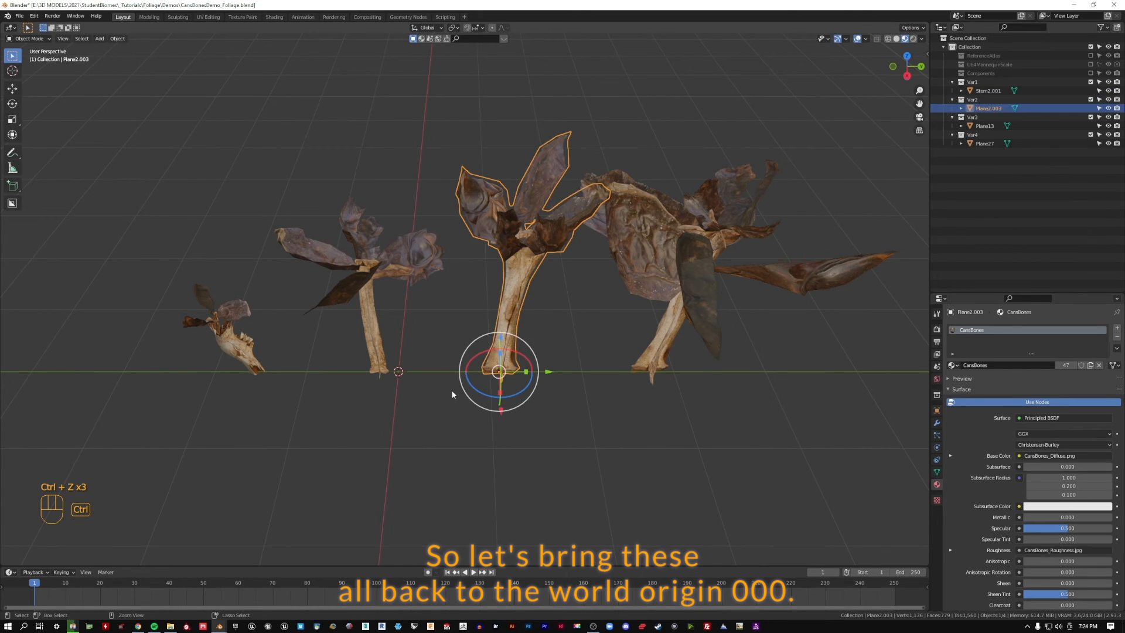
{"action": "key", "text": "ctrl+z"}
{"action": "key", "text": "ctrl+z"}
{"action": "key", "text": "ctrl+z"}
{"action": "key", "text": "ctrl+z"}
{"action": "key", "text": "ctrl+z"}
{"action": "key", "text": "ctrl+z"}
{"action": "key", "text": "ctrl+z"}
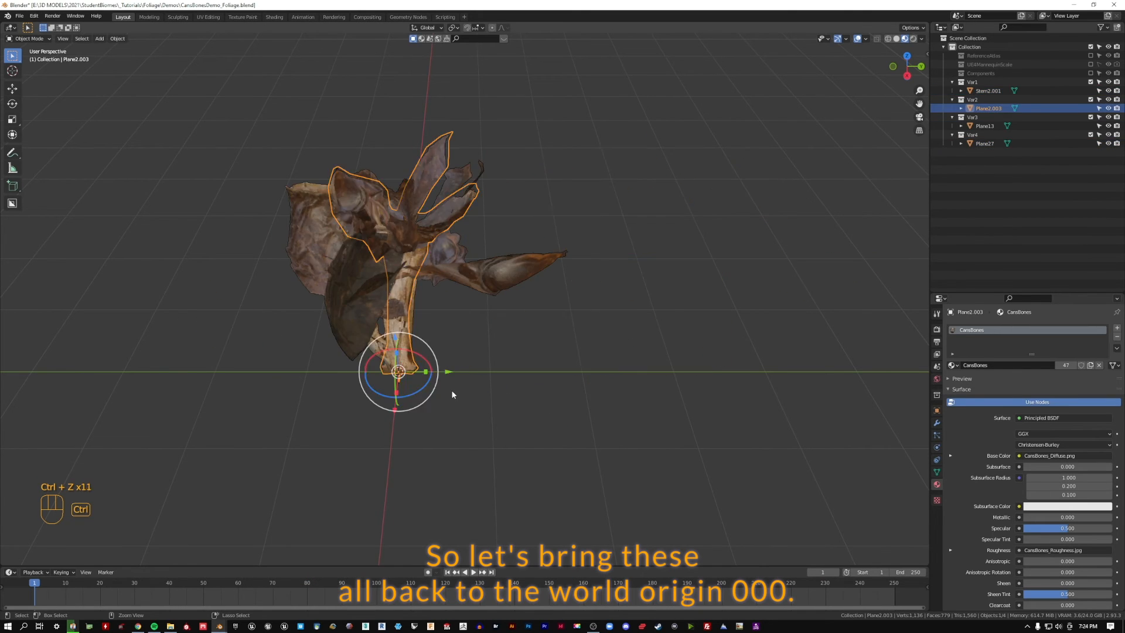
- Exclude the Var3, Var2 and Var1 collections and examine how the Var4 plant's base sits at the world origin
{"action": "middle_click_drag", "start_coordinate": [453, 394], "coordinate": [647, 344]}
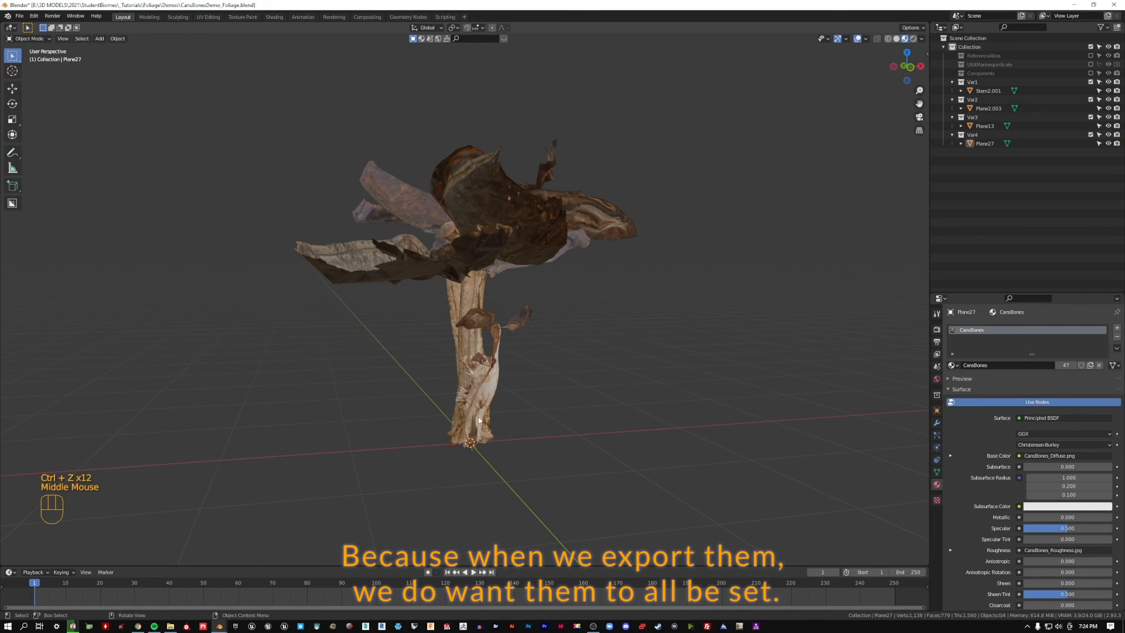
{"action": "scroll", "coordinate": [453, 416], "scroll_direction": "up", "scroll_amount": 2}
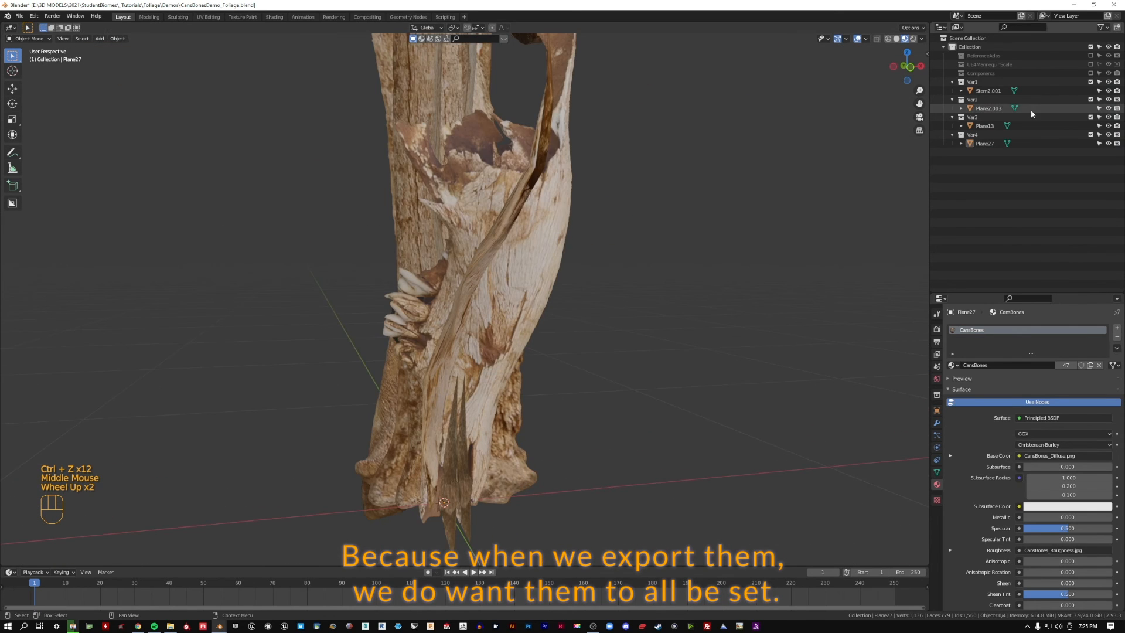
{"action": "left_click", "coordinate": [1092, 117]}
{"action": "left_click", "coordinate": [1092, 99]}
{"action": "left_click", "coordinate": [1091, 82]}
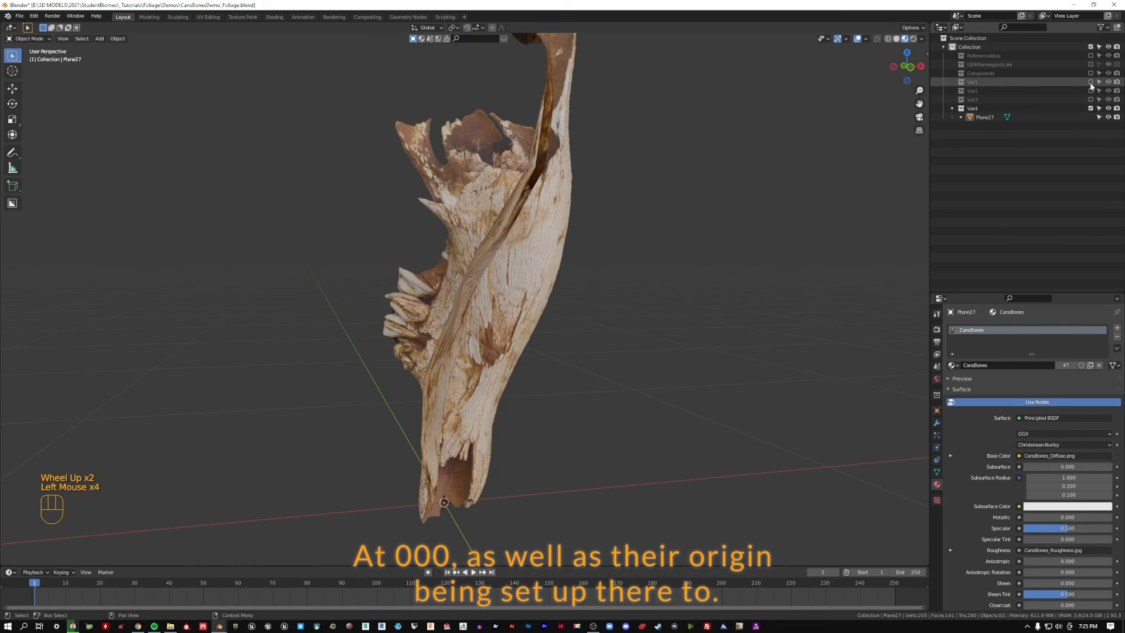
{"action": "middle_click_drag", "start_coordinate": [657, 281], "coordinate": [764, 384]}
{"action": "left_click", "coordinate": [764, 384]}
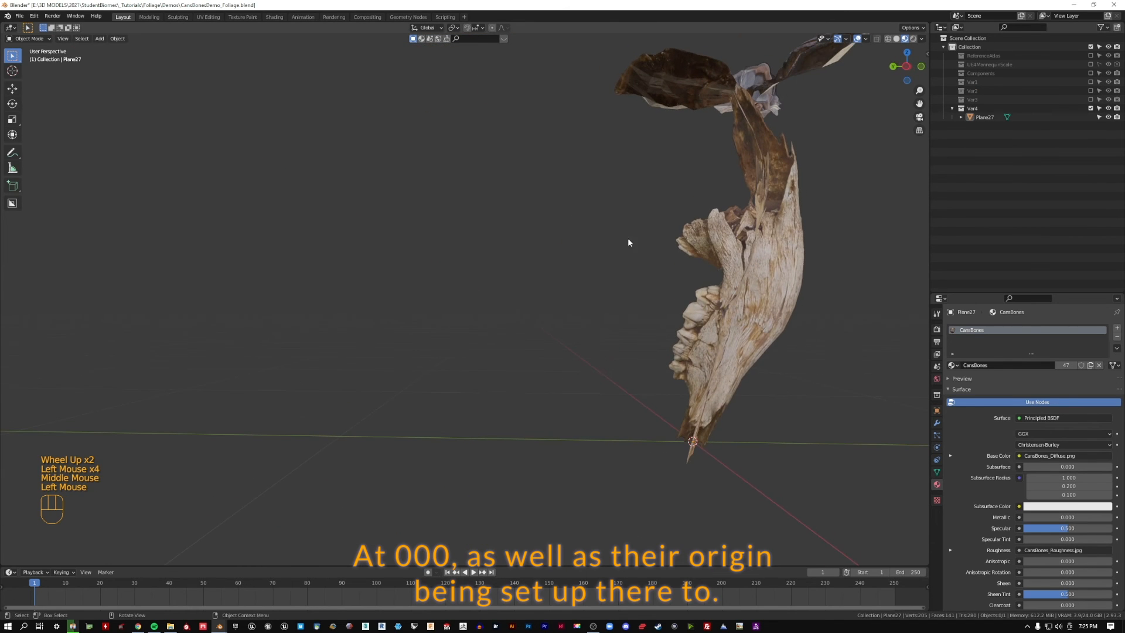
{"action": "middle_click_drag", "start_coordinate": [629, 242], "coordinate": [610, 293]}
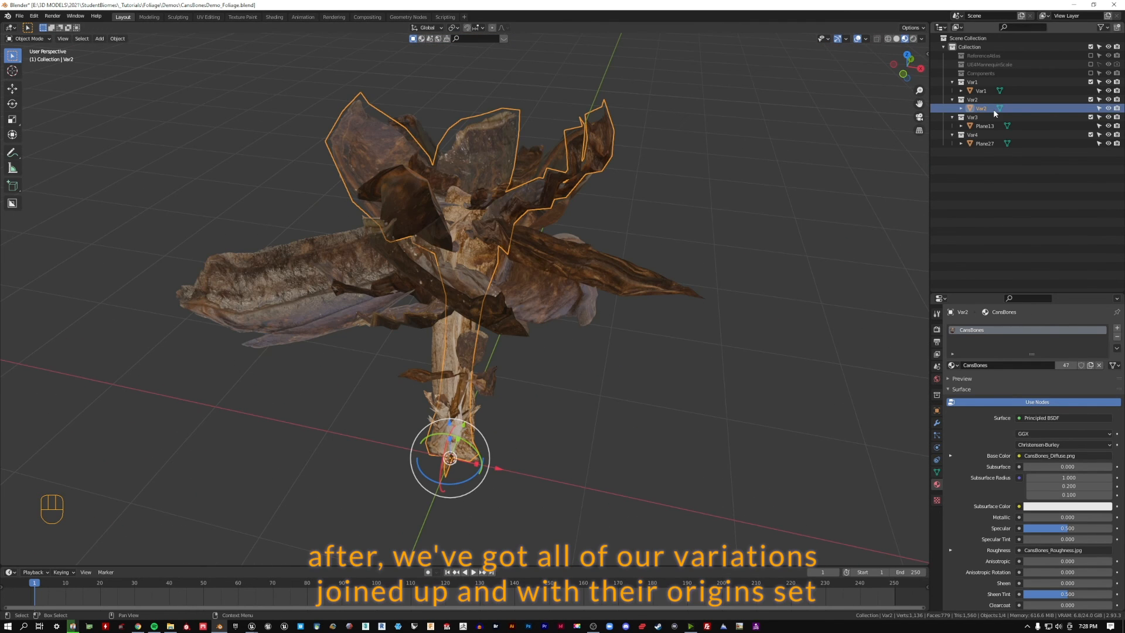
- Rename the mesh in the Var3 collection as Var3 and the mesh in the Var4 collection as Var4
{"action": "left_click", "coordinate": [988, 127]}
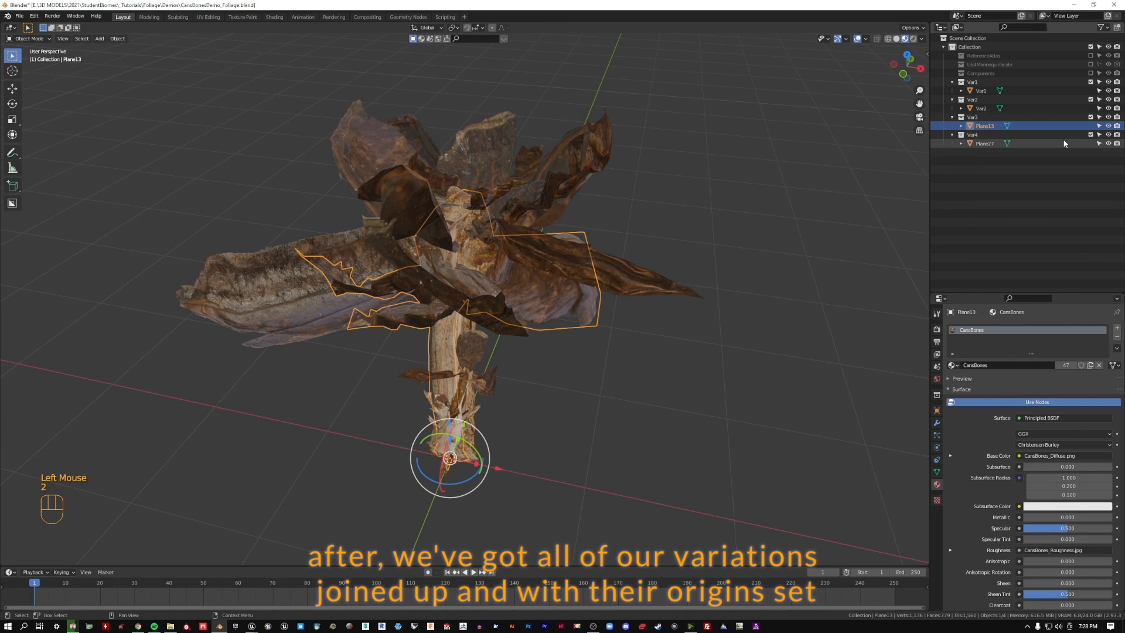
{"action": "key", "text": "shift+v"}
{"action": "key", "text": "a"}
{"action": "left_click", "coordinate": [1007, 125]}
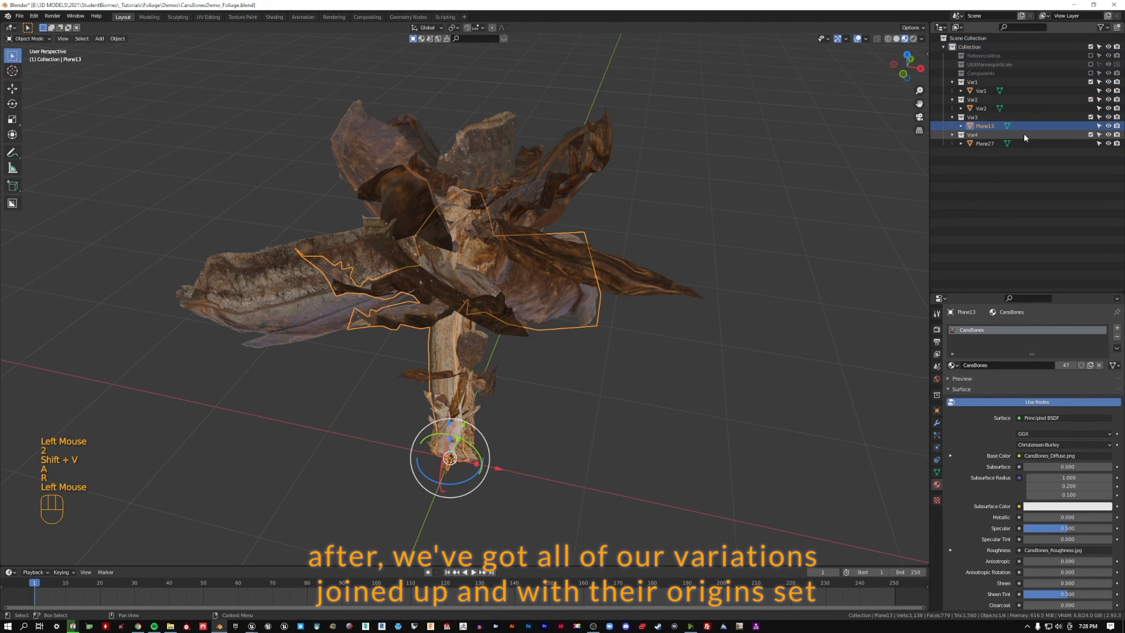
{"action": "key", "text": "F2"}
{"action": "type", "text": "Var3"}
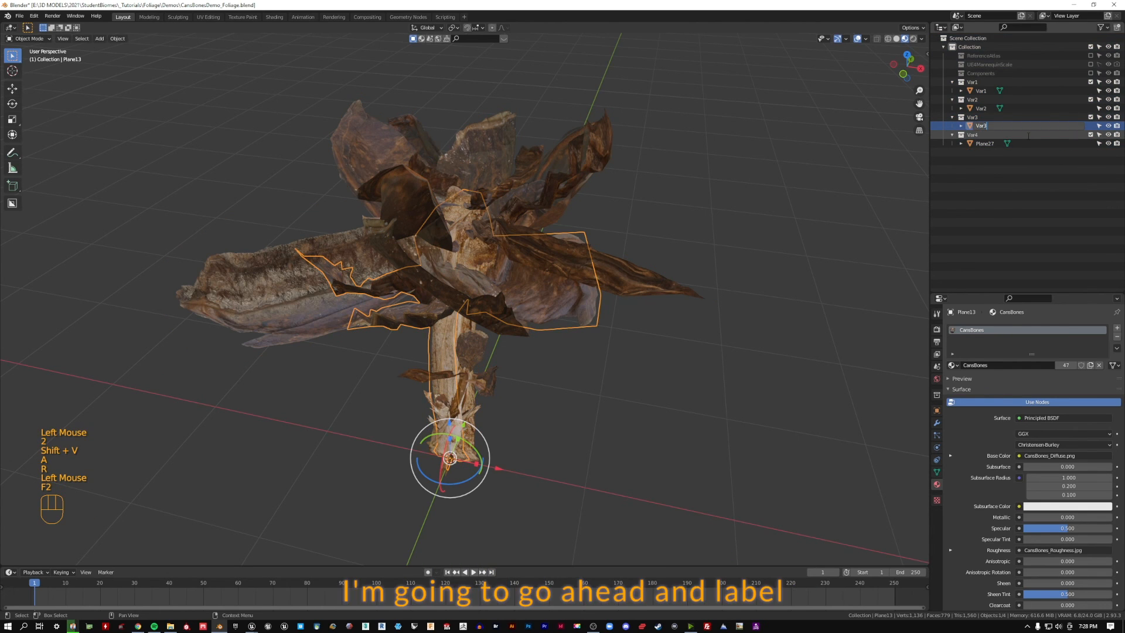
{"action": "left_click", "coordinate": [1030, 143]}
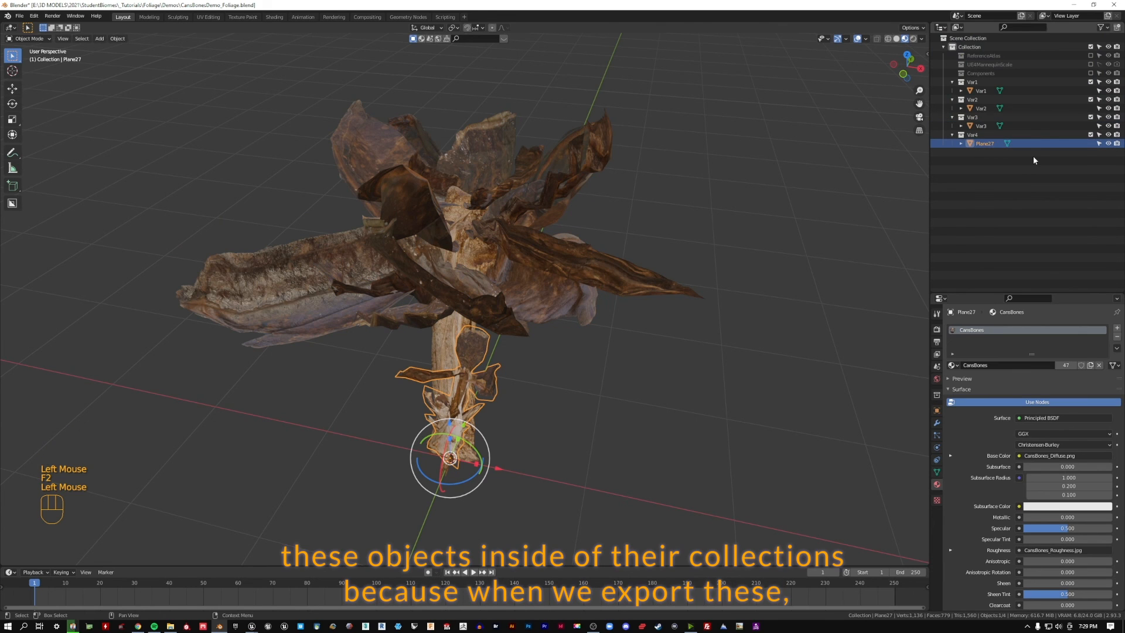
{"action": "key", "text": "F2"}
{"action": "type", "text": "Var4"}
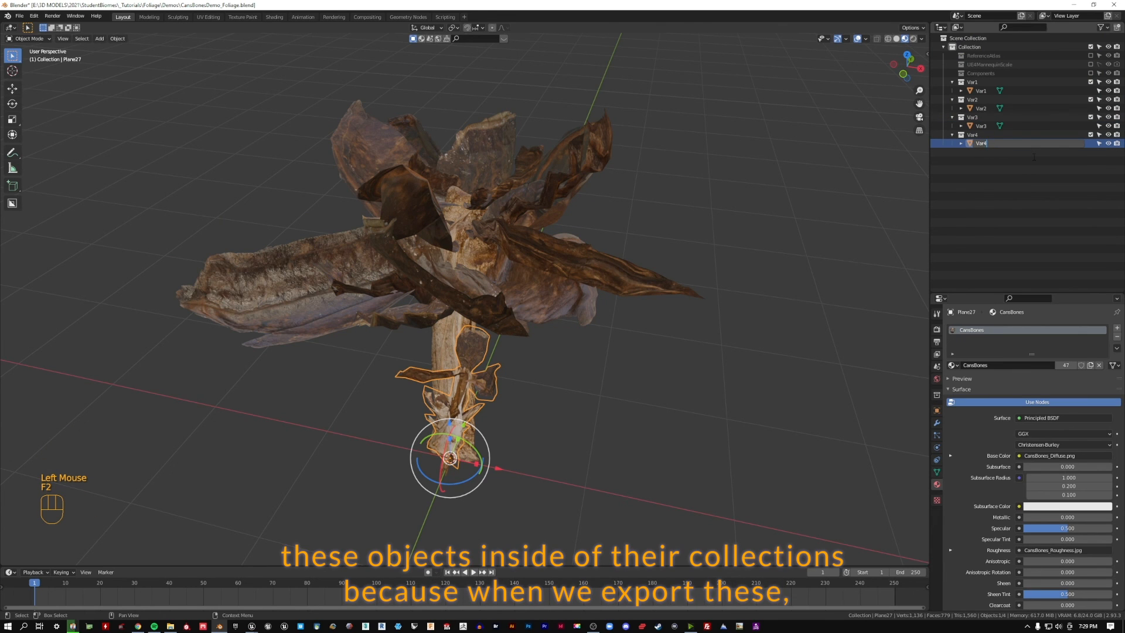
- Deselect everything and exclude the Var4, Var3 and Var2 collections so only Var1 stays enabled
{"action": "left_click", "coordinate": [853, 244]}
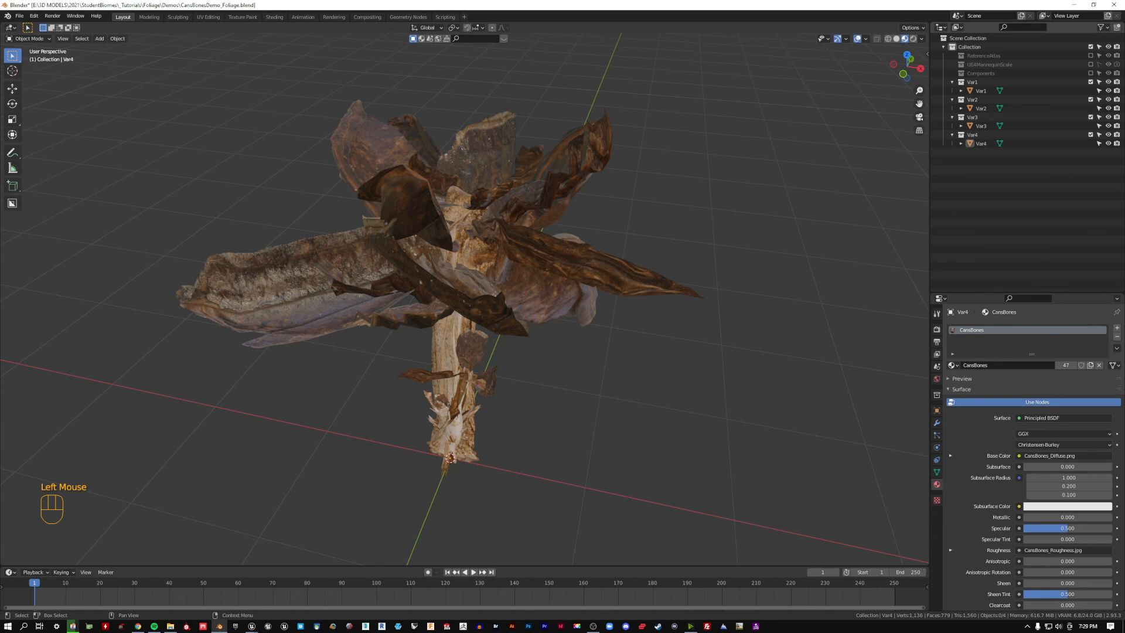
{"action": "left_click_drag", "start_coordinate": [1091, 135], "coordinate": [1091, 100]}
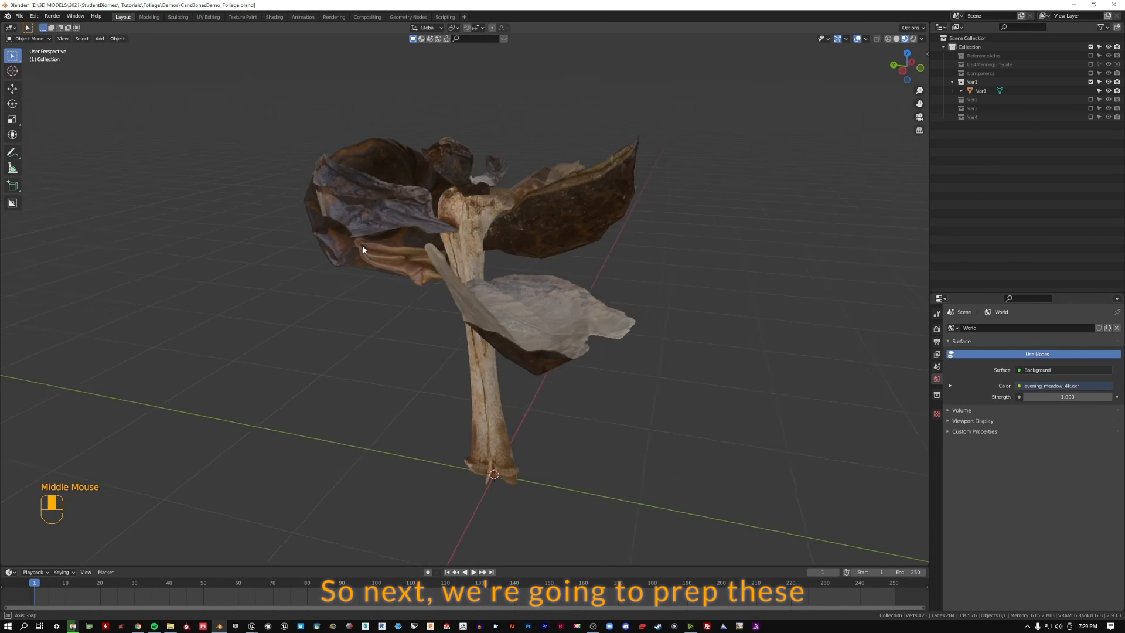